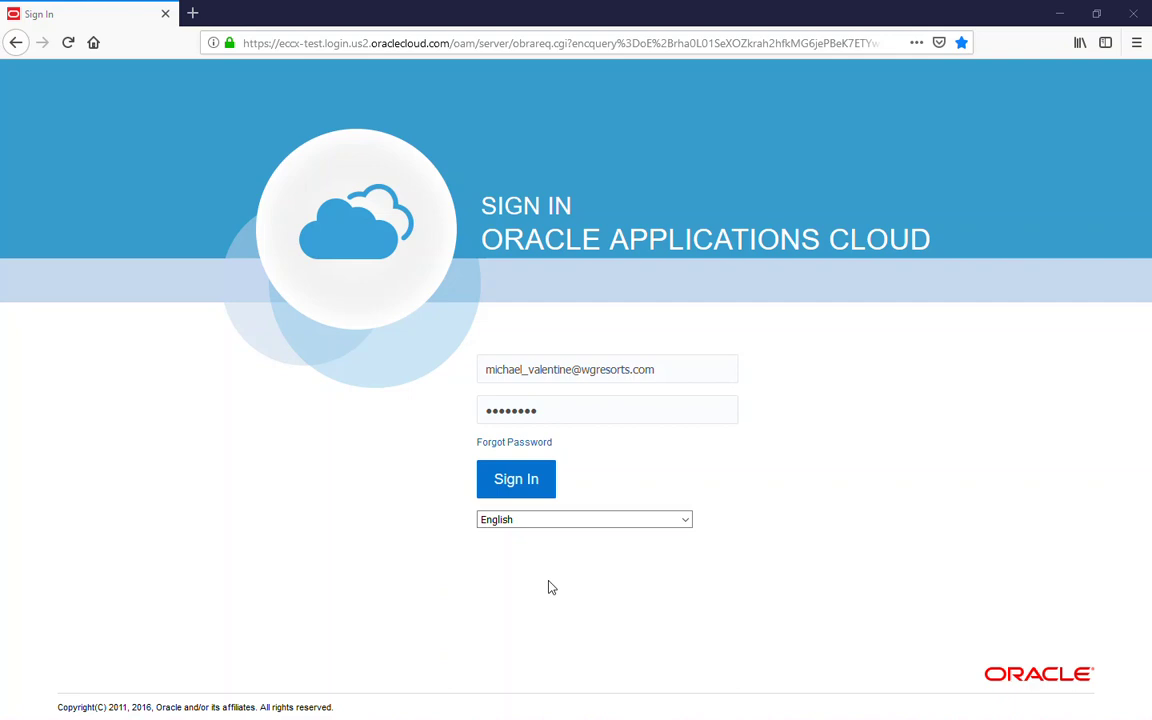
Step: Sign in with the prefilled credentials and open the Create Invoice task in the Supplier Portal
{"action": "left_click", "coordinate": [528, 482]}
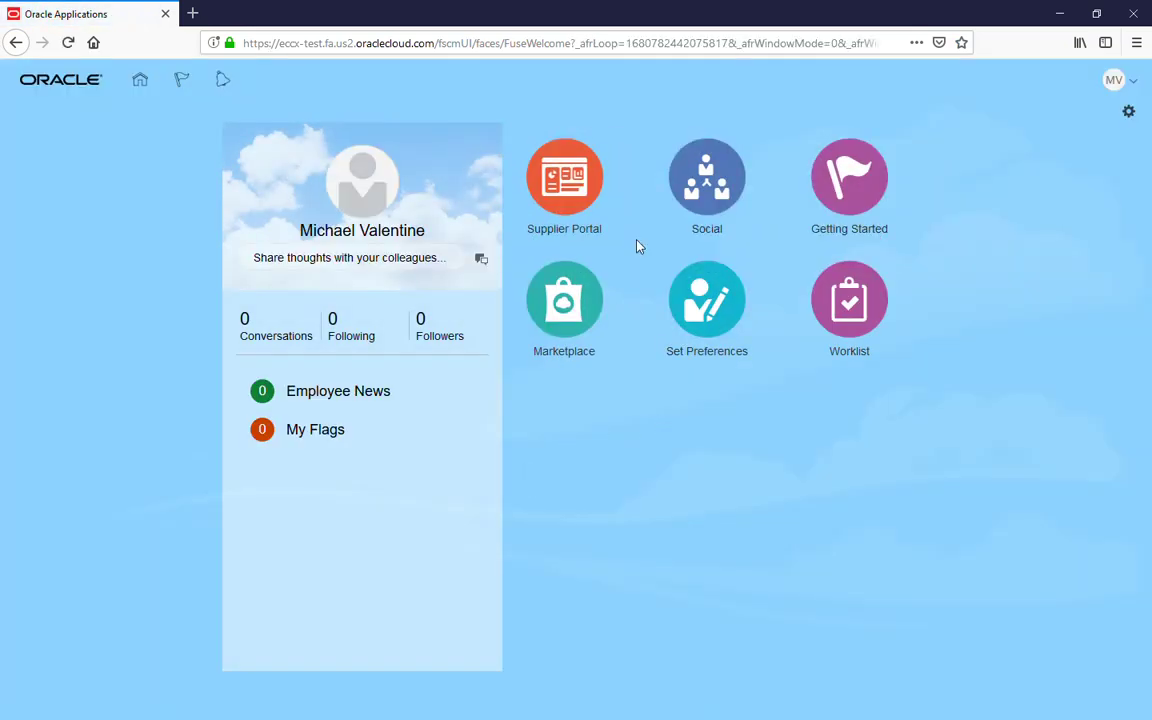
{"action": "left_click", "coordinate": [566, 183]}
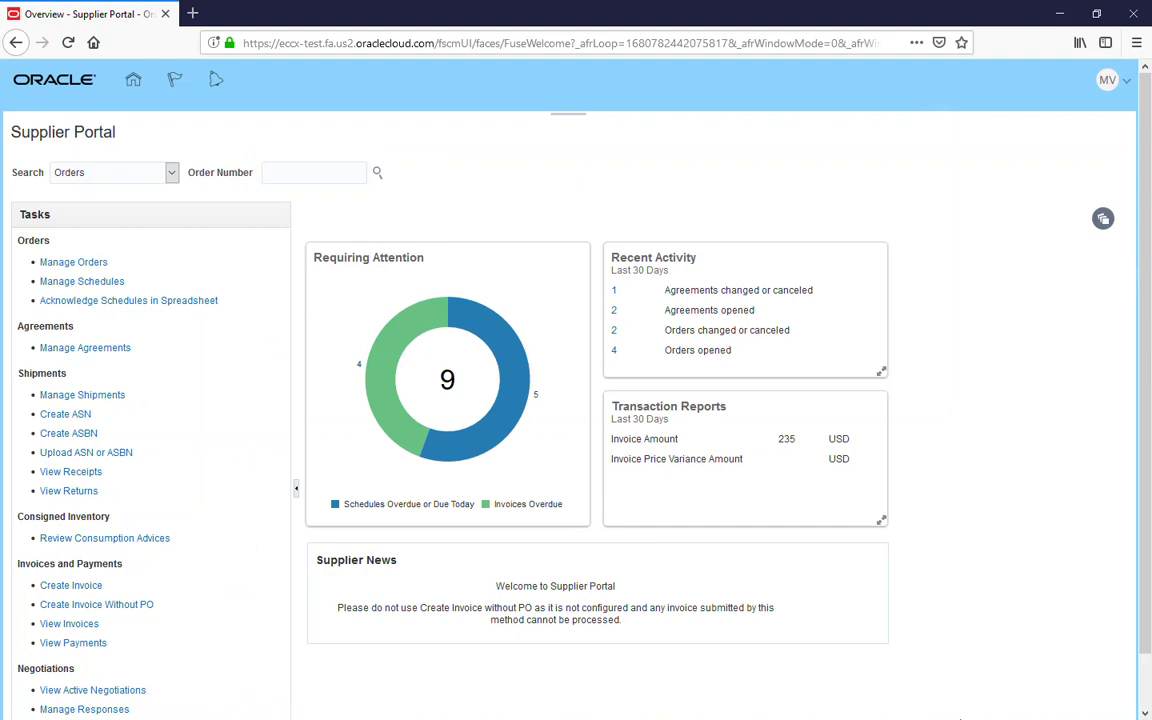
{"action": "left_click", "coordinate": [1143, 714]}
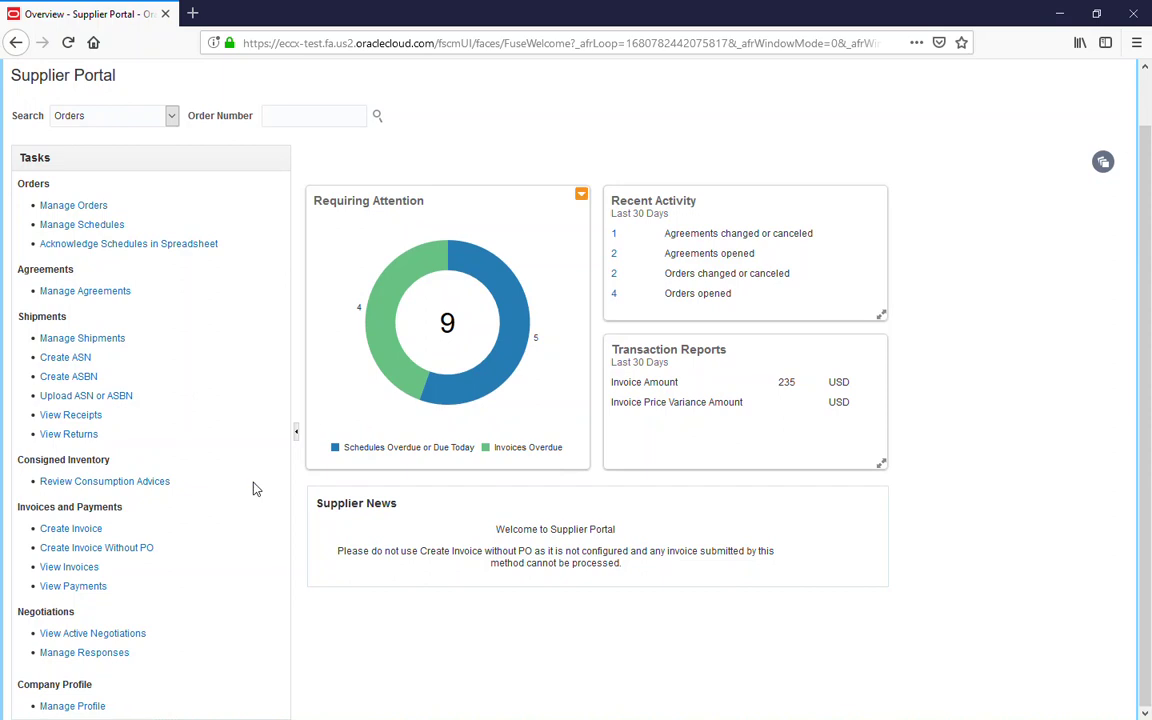
{"action": "left_click", "coordinate": [93, 533]}
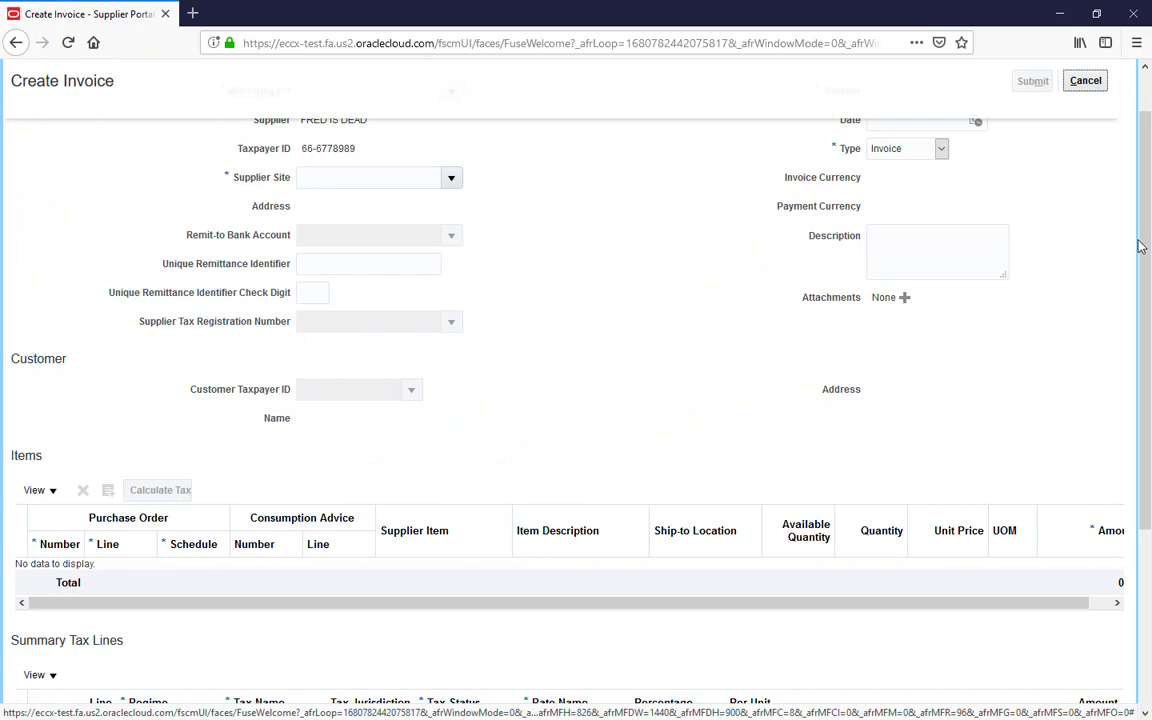
Step: Choose the second listed purchase order, for supplier site ORLANDO1 RMI, as the invoice's Identifying PO
{"action": "scroll", "coordinate": [1146, 92], "scroll_direction": "up", "scroll_amount": 2}
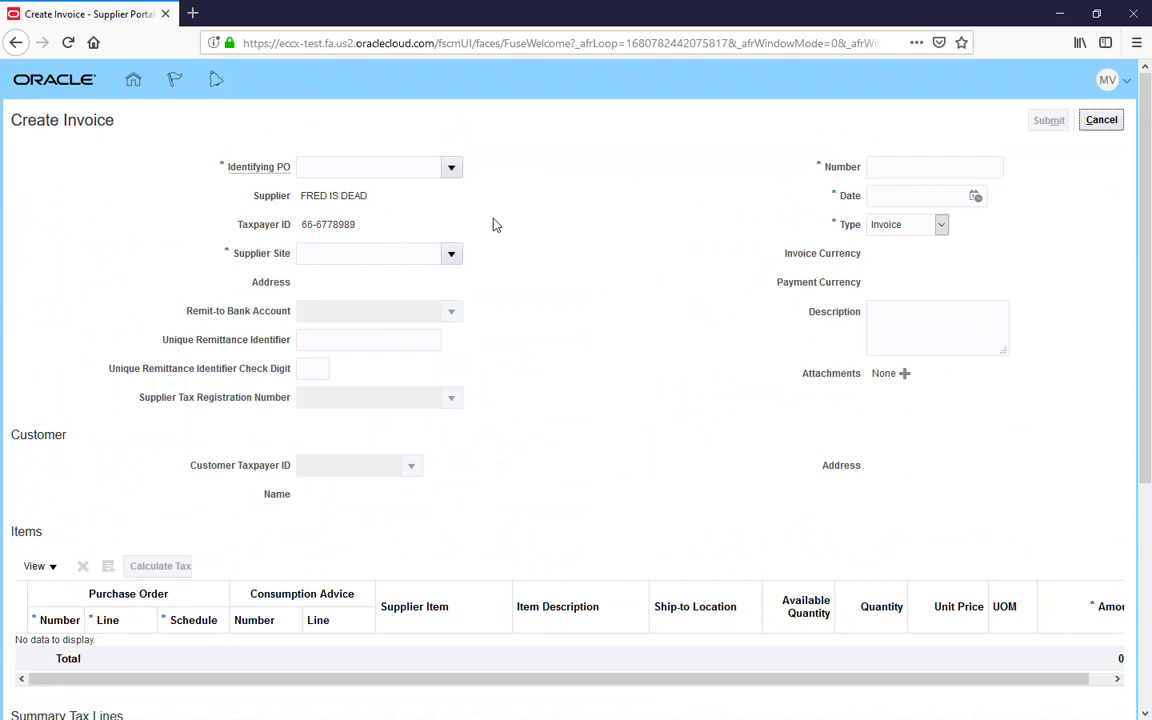
{"action": "left_click", "coordinate": [450, 165]}
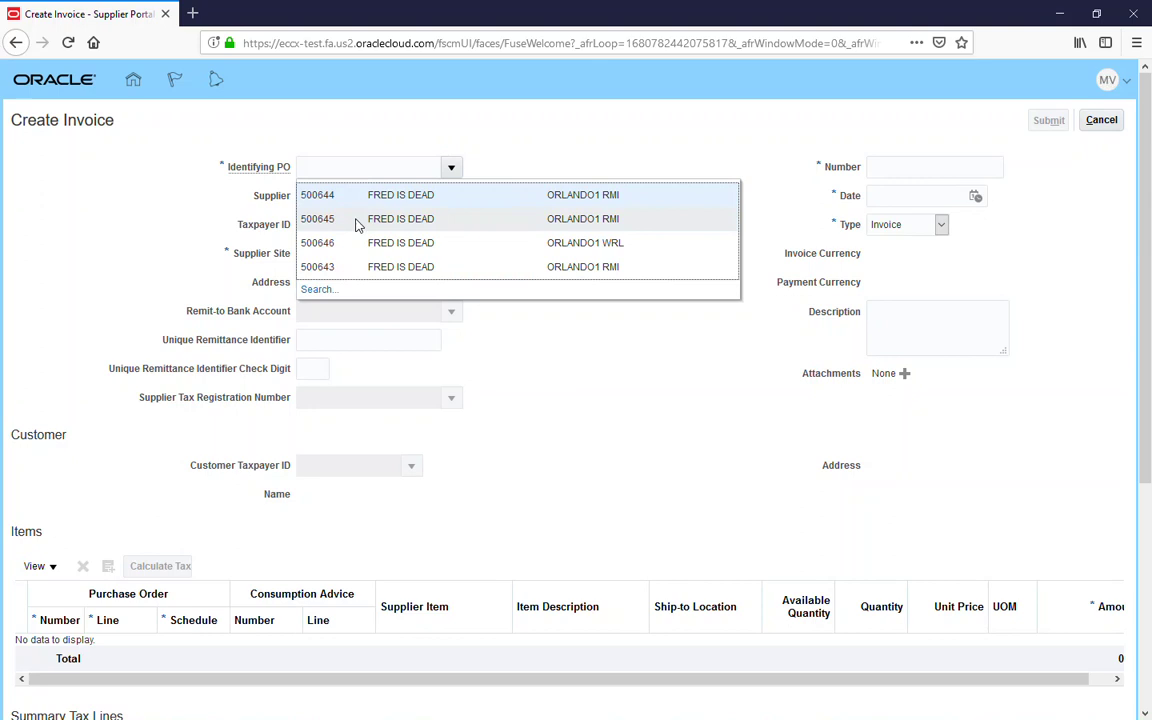
{"action": "left_click", "coordinate": [357, 222]}
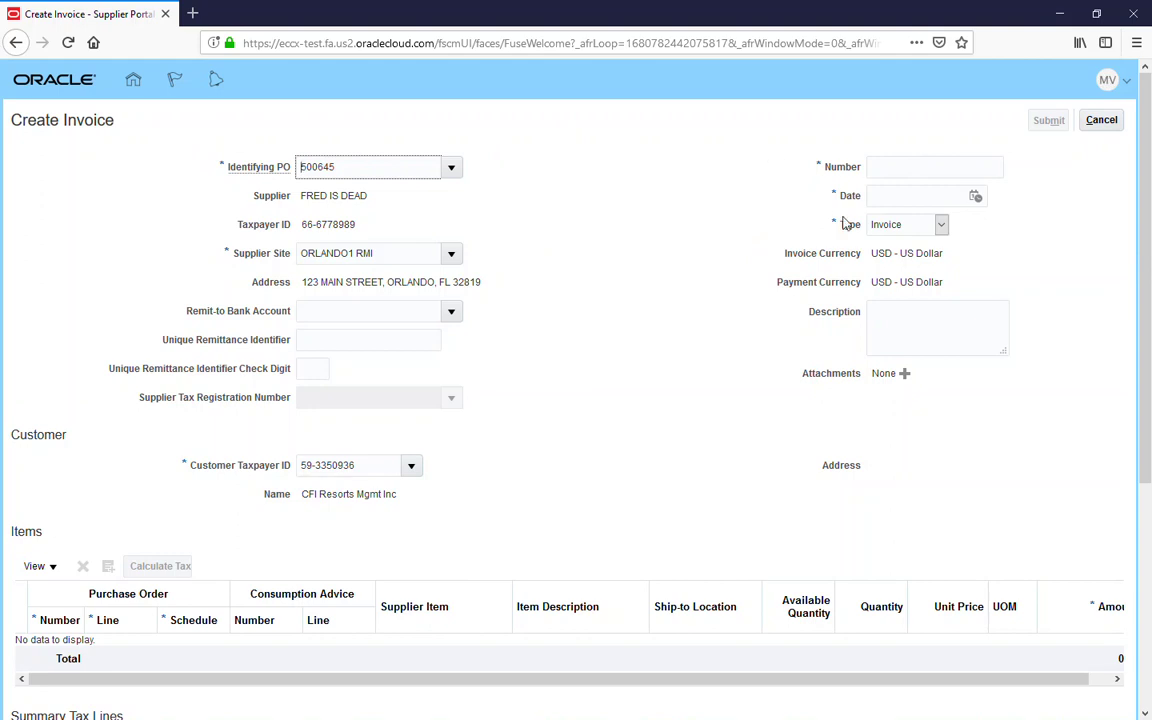
Step: Enter CREDITMEMO102518 as the invoice number
{"action": "left_click", "coordinate": [909, 165]}
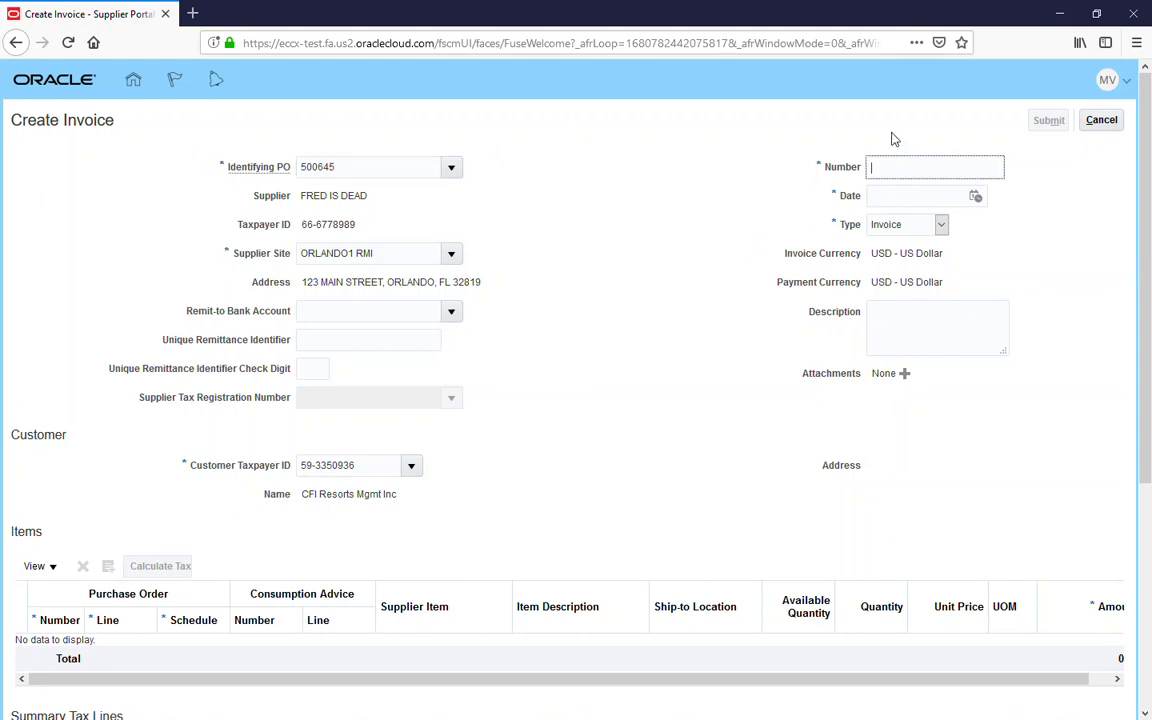
{"action": "type", "text": "c"}
{"action": "key", "text": "BackSpace"}
{"action": "type", "text": "CR"}
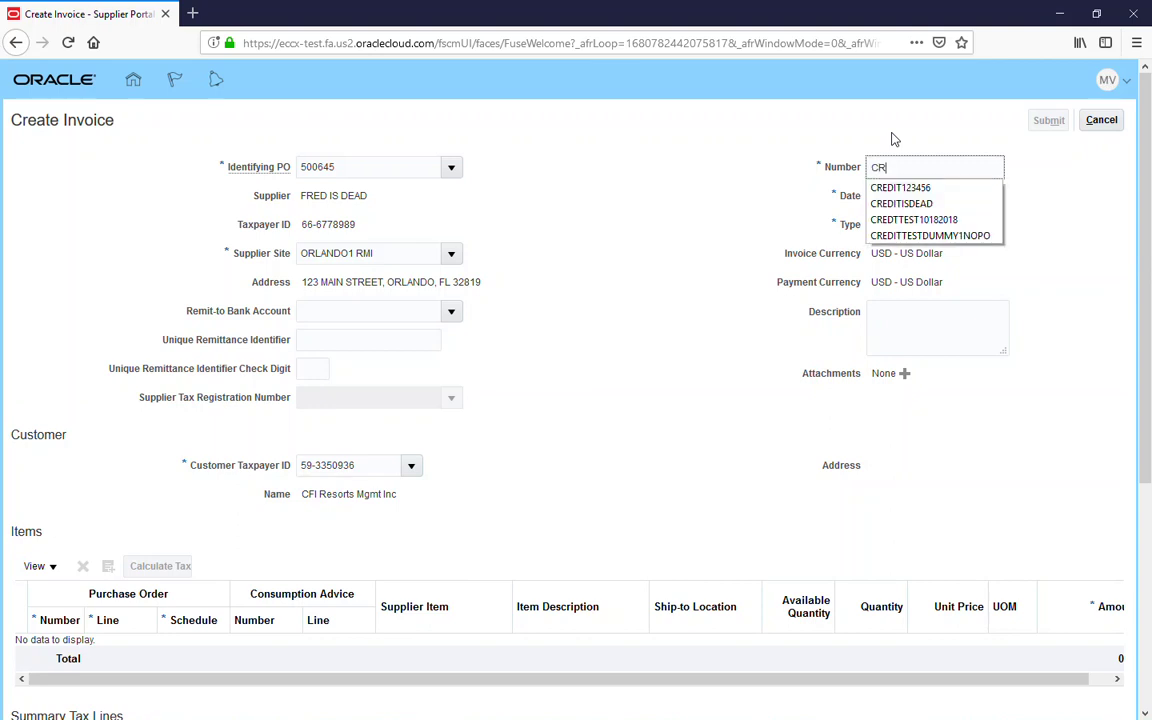
{"action": "type", "text": "EDITMEMO"}
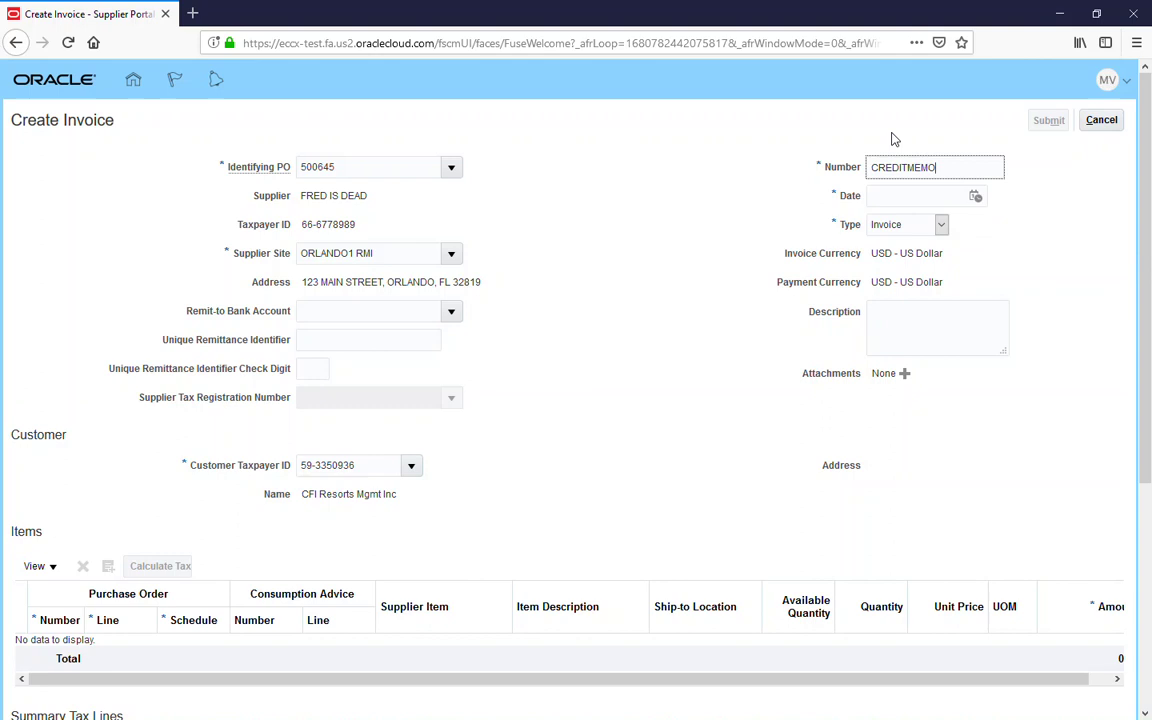
{"action": "type", "text": "102518"}
Step: Set the invoice date to October 25, 2018 and the type to Credit memo
{"action": "left_click", "coordinate": [975, 197]}
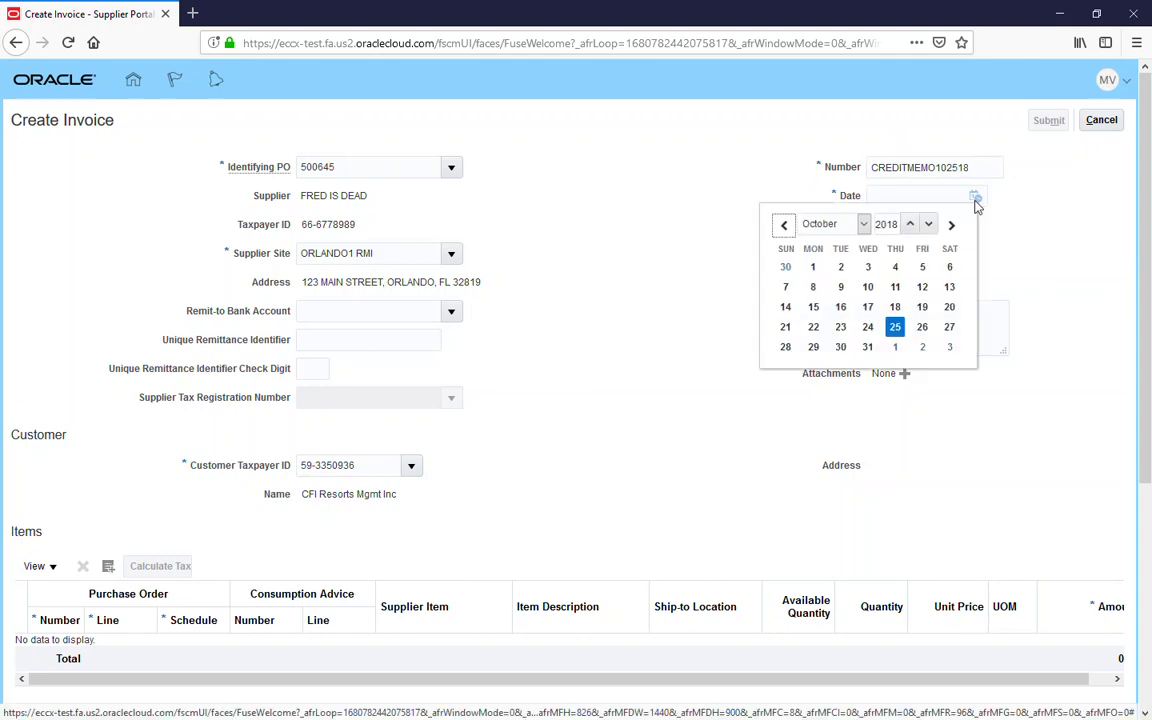
{"action": "left_click", "coordinate": [895, 327]}
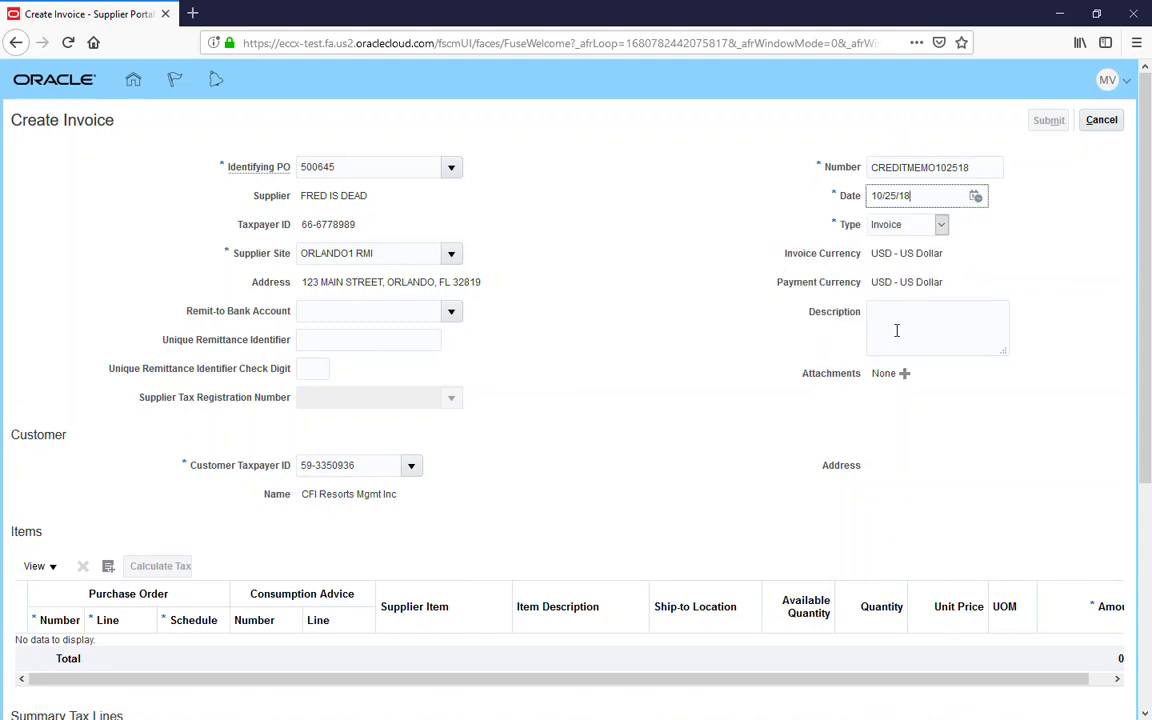
{"action": "left_click", "coordinate": [942, 226]}
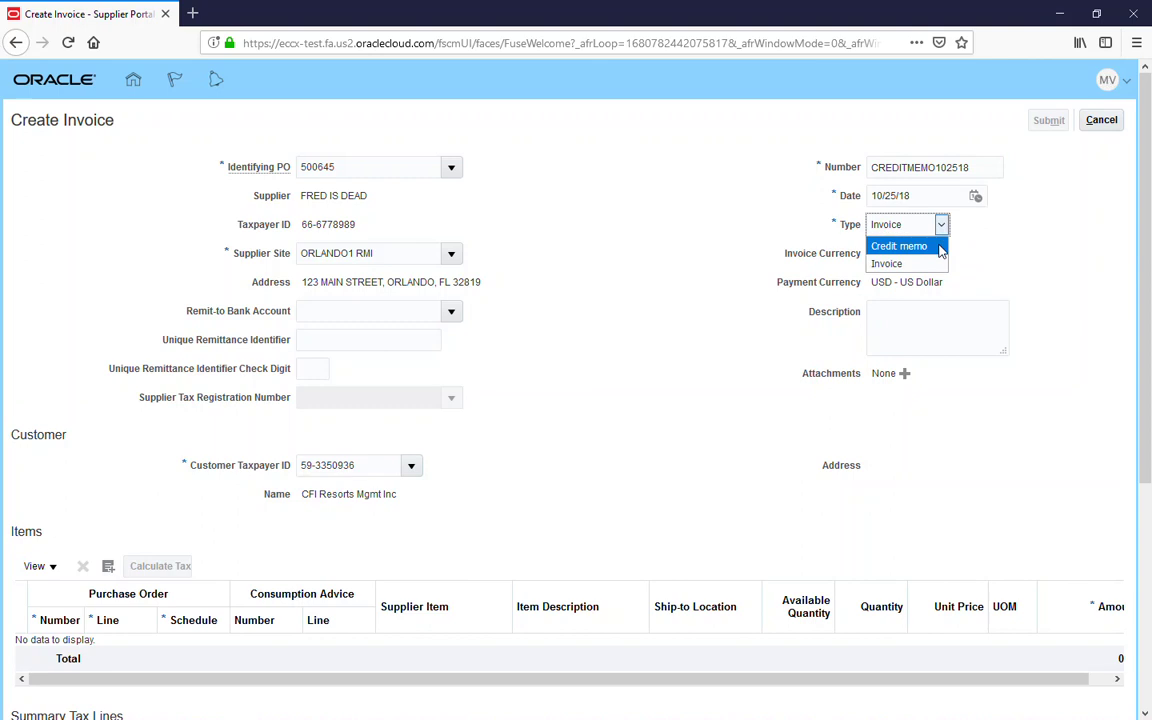
{"action": "left_click", "coordinate": [938, 246]}
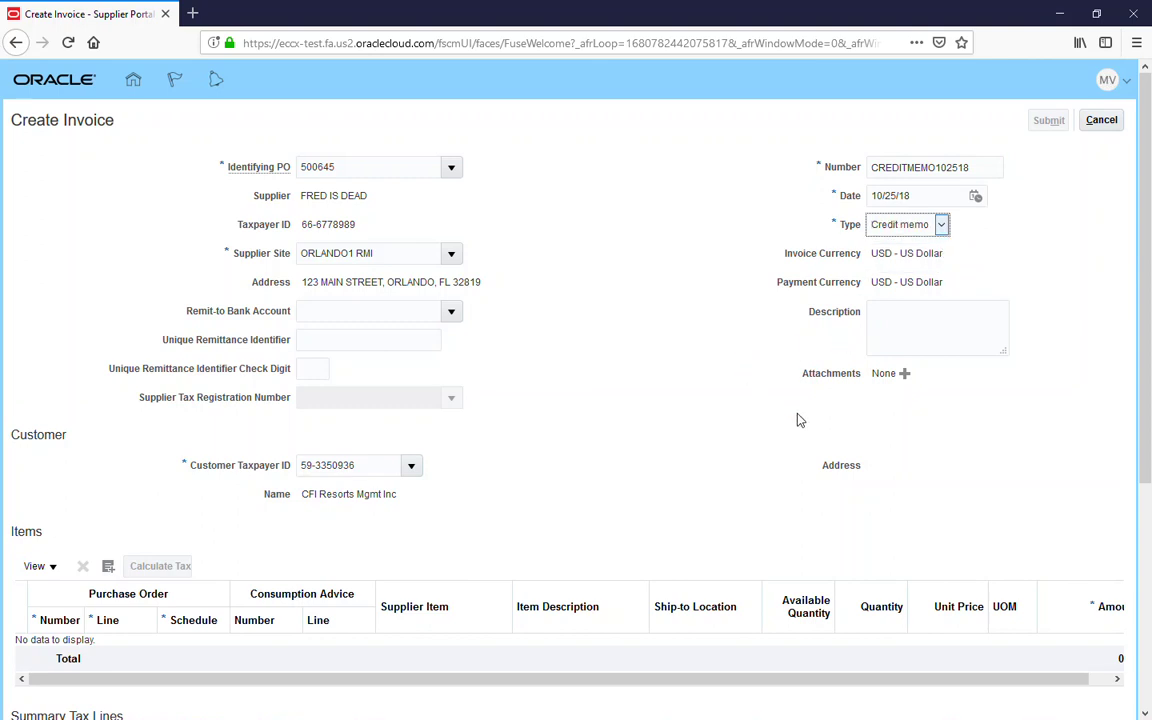
Step: Attach the PDF file 0295_001 from the Desktop to the credit memo
{"action": "left_click", "coordinate": [906, 375]}
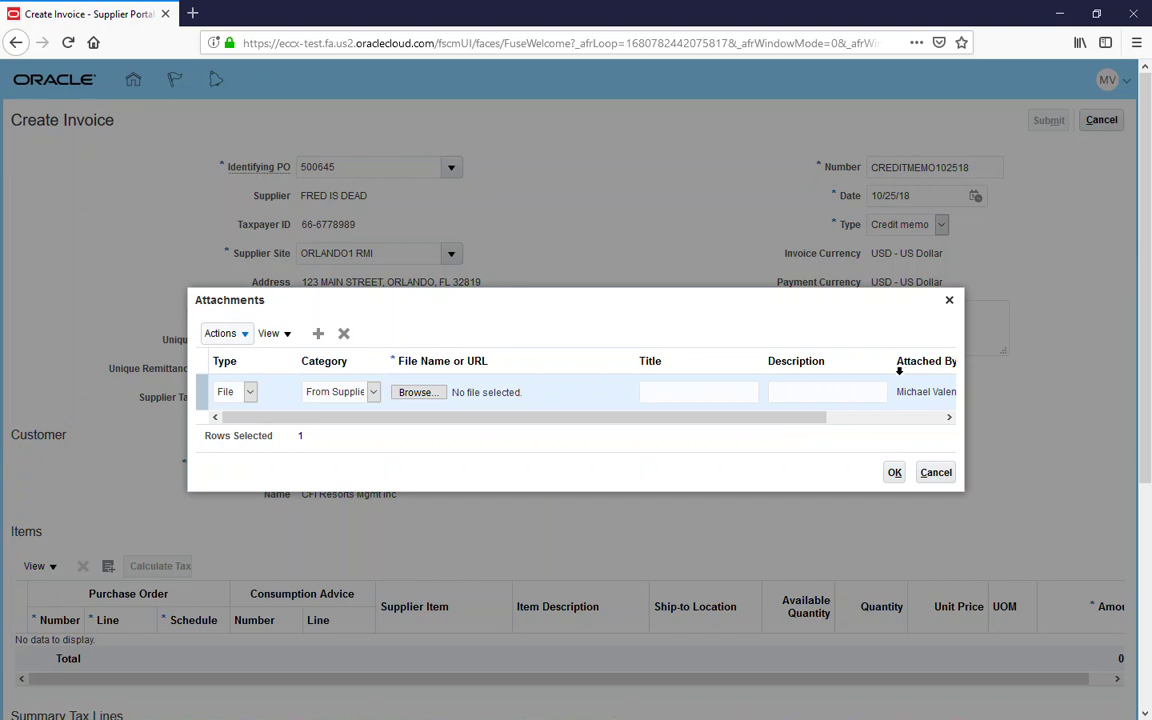
{"action": "left_click", "coordinate": [418, 392]}
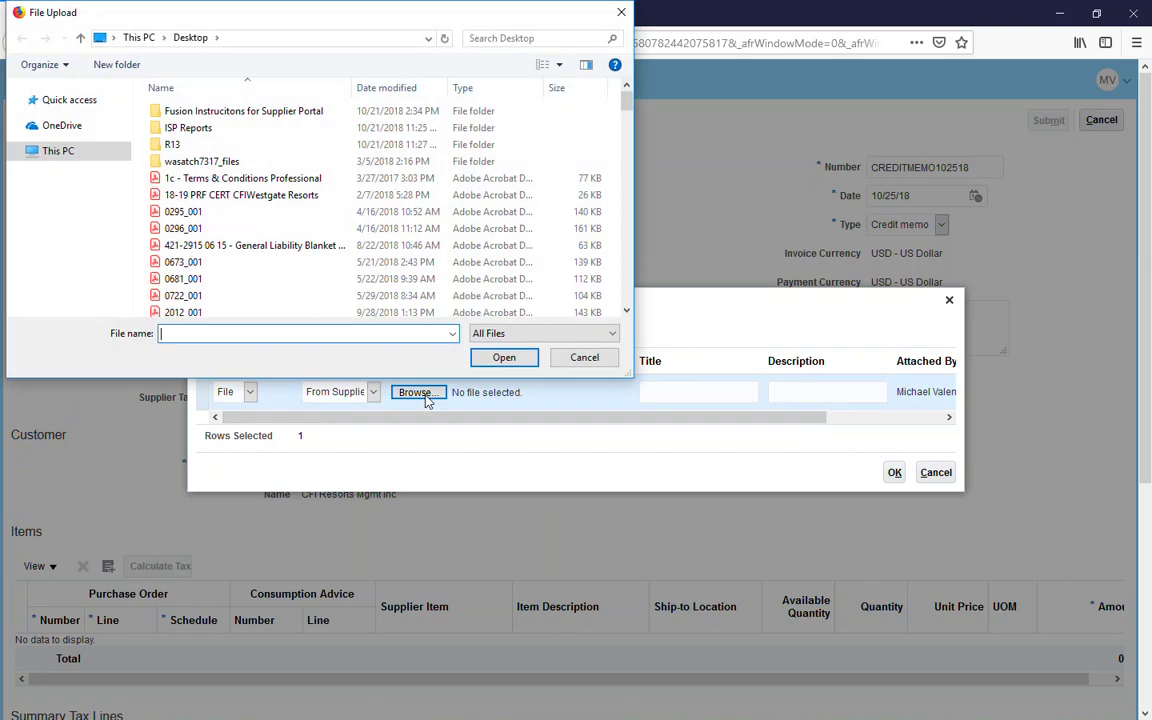
{"action": "left_click", "coordinate": [210, 216]}
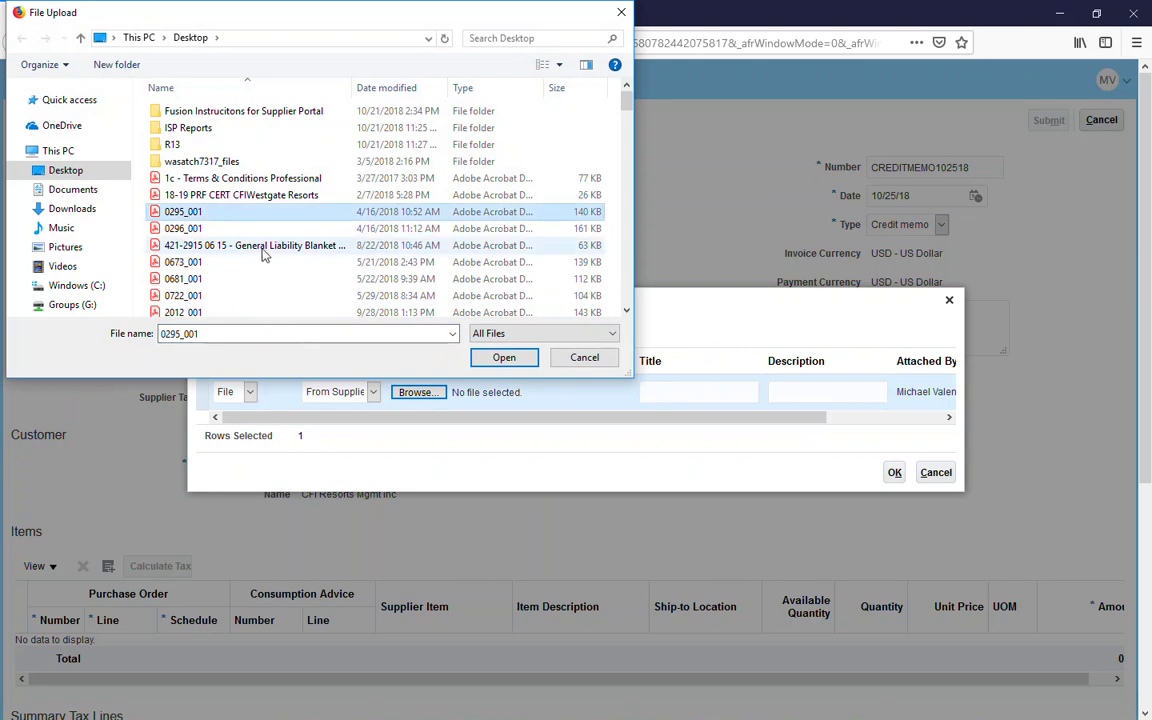
{"action": "double_click", "coordinate": [284, 217]}
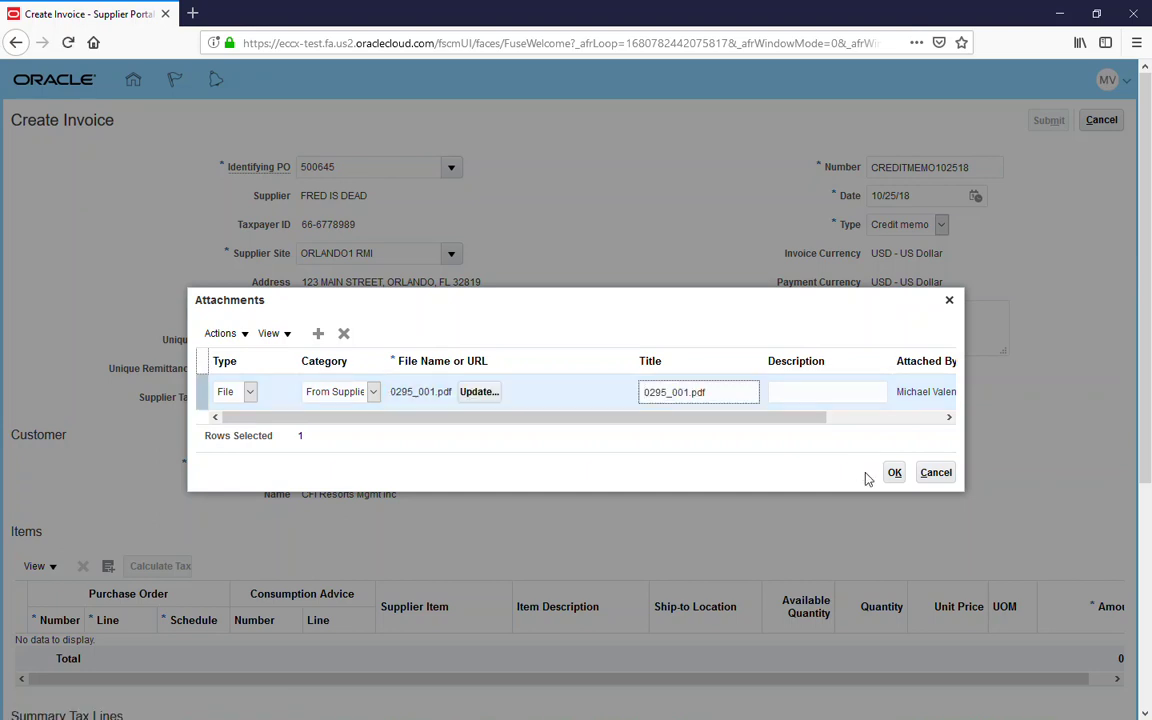
{"action": "left_click", "coordinate": [896, 474]}
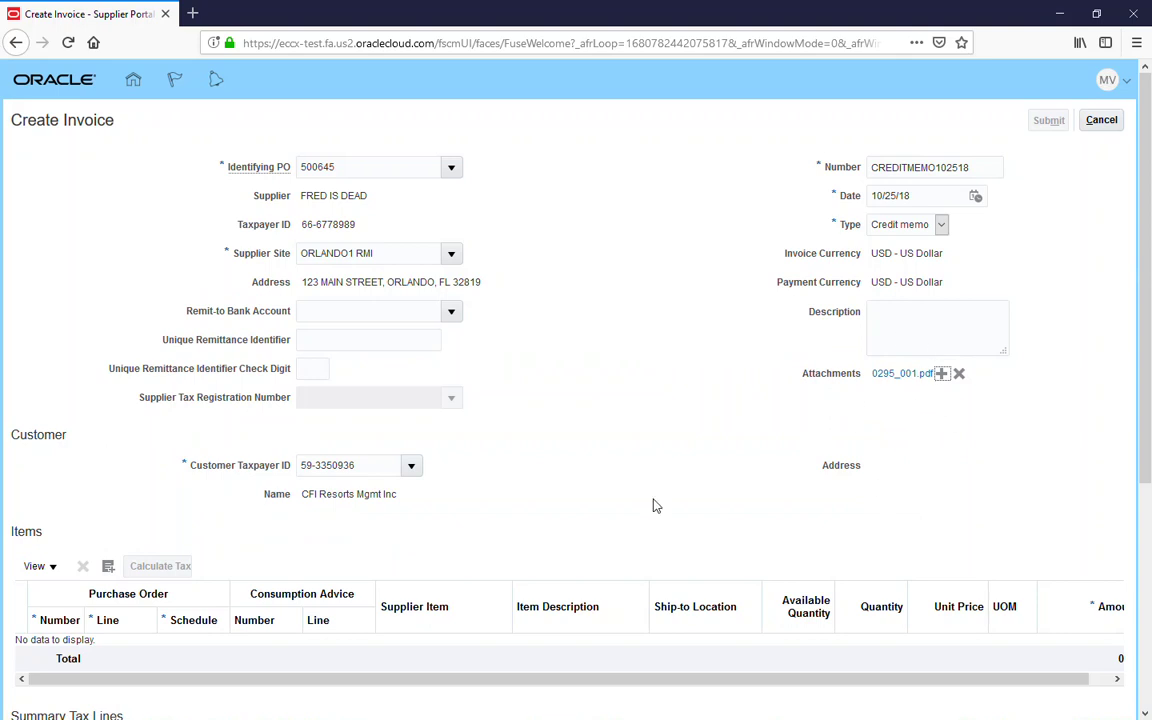
Step: Add purchase order line 1, described as THIS IS A TEST, to the credit memo's items
{"action": "left_click", "coordinate": [1146, 713]}
{"action": "left_click", "coordinate": [1146, 713]}
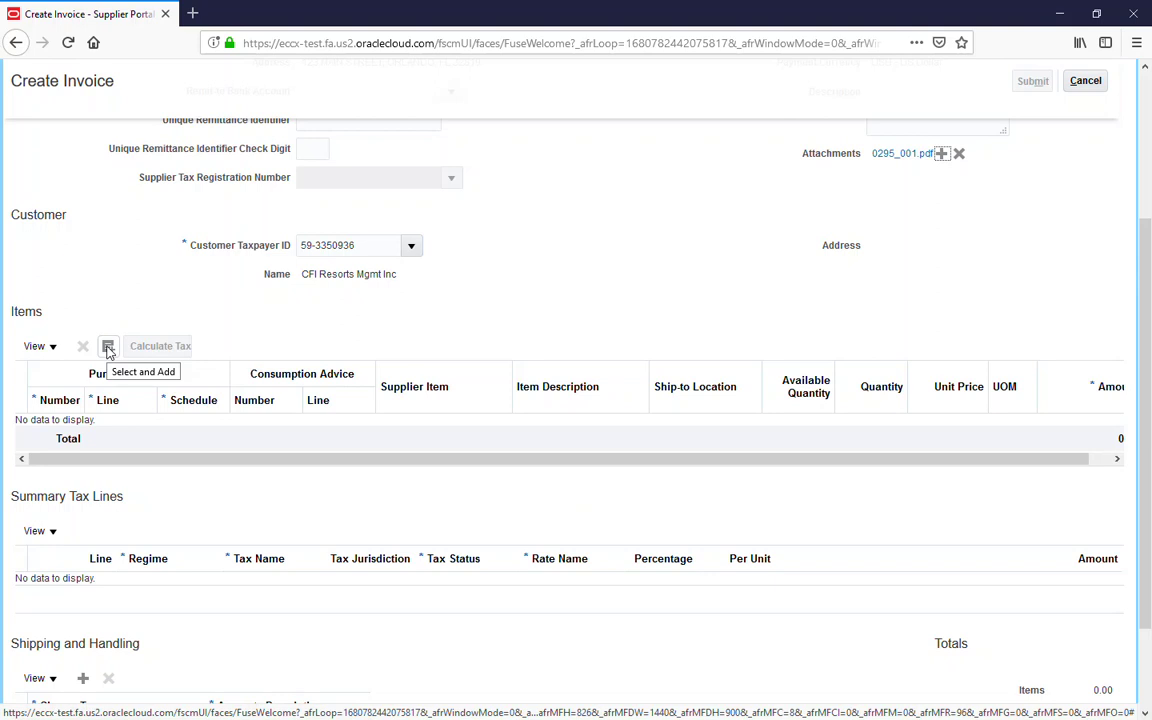
{"action": "left_click", "coordinate": [109, 348]}
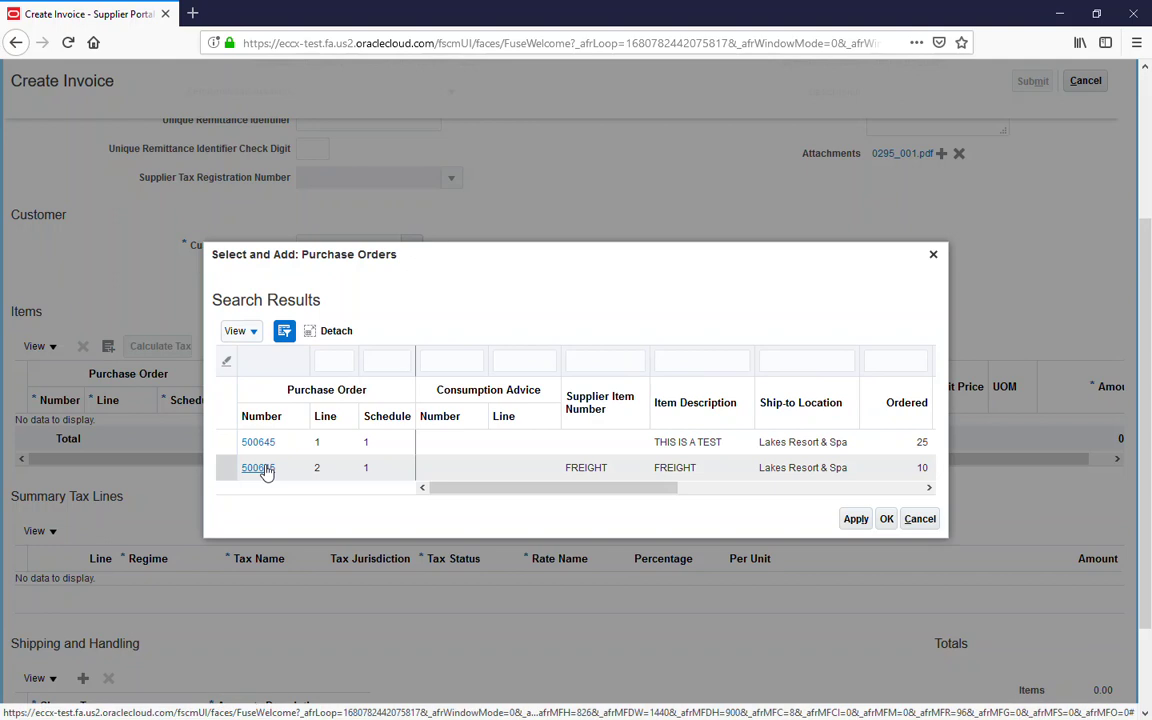
{"action": "left_click", "coordinate": [330, 441]}
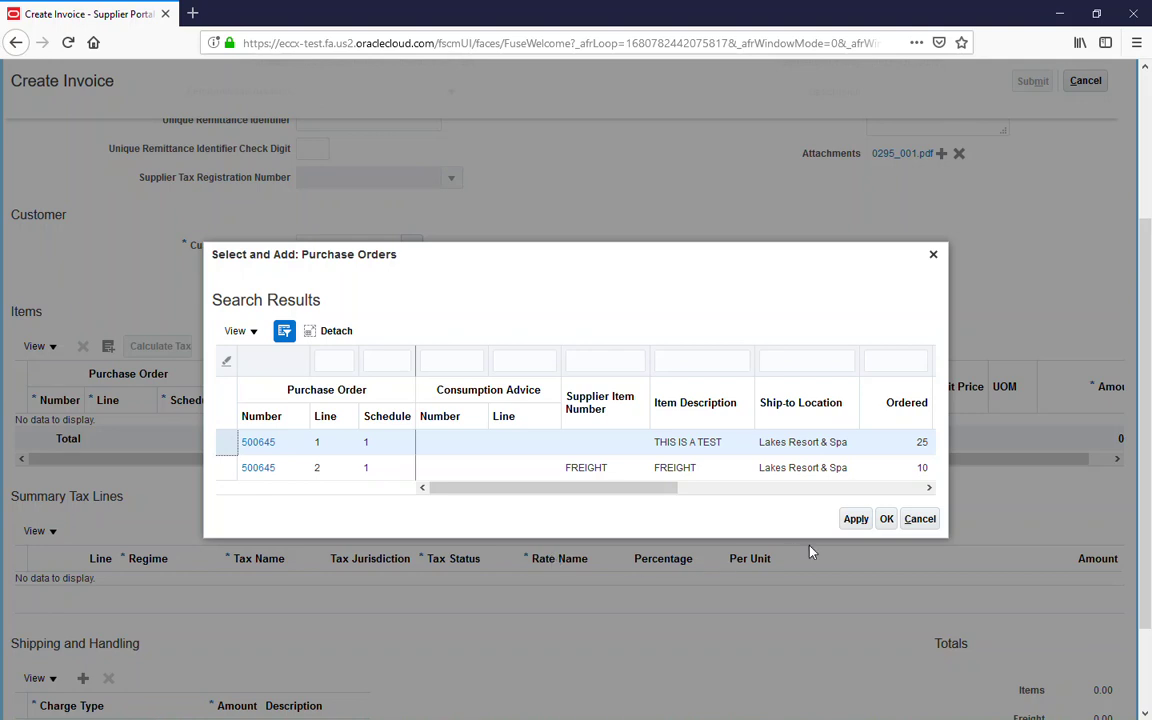
{"action": "left_click", "coordinate": [853, 518]}
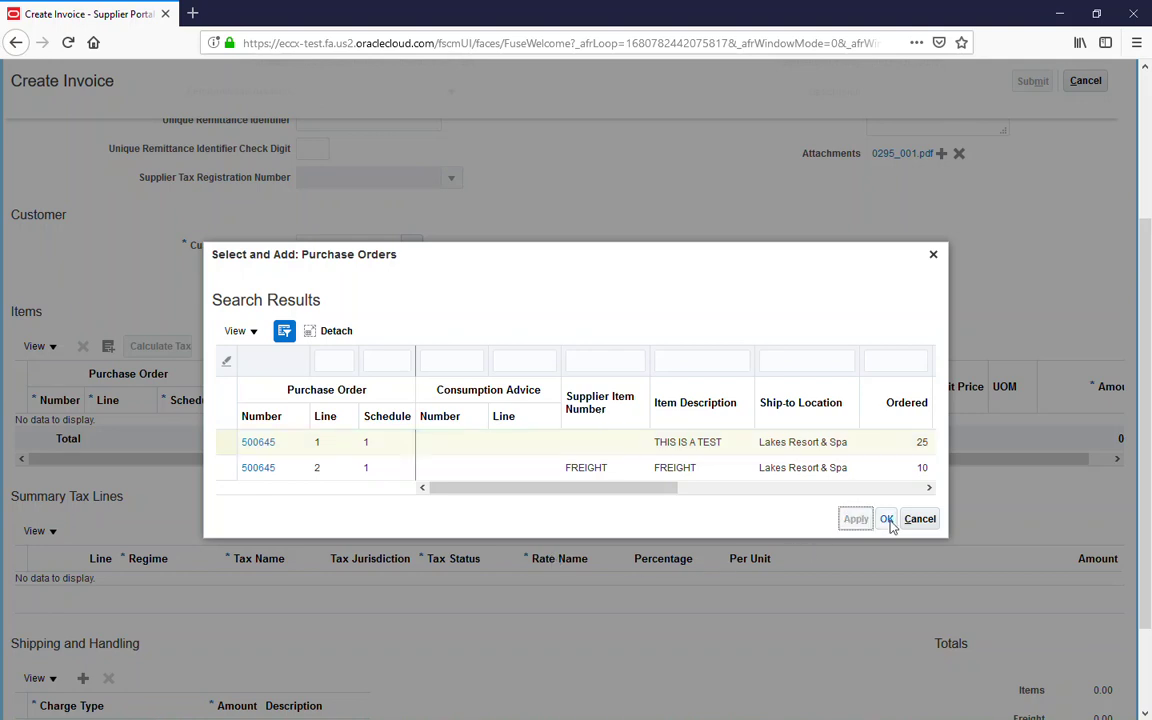
{"action": "left_click", "coordinate": [888, 520]}
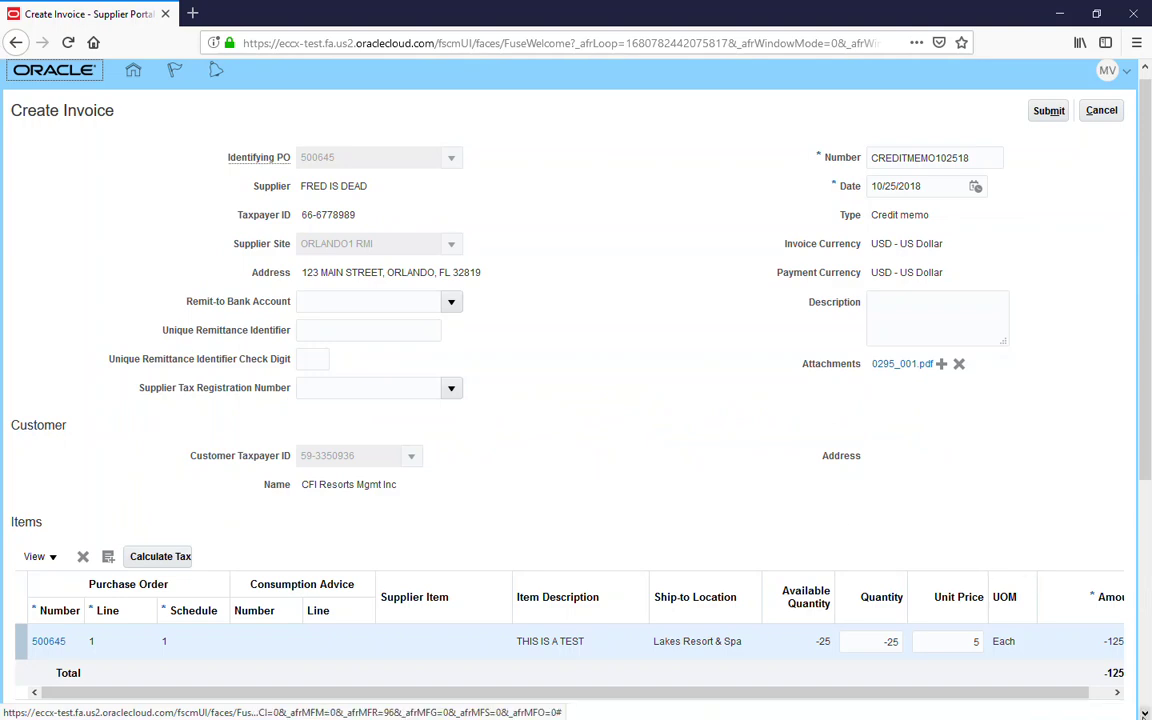
Step: Try to set the quantity of the THIS IS A TEST item line to 15
{"action": "scroll", "coordinate": [1143, 714], "scroll_direction": "down", "scroll_amount": 4}
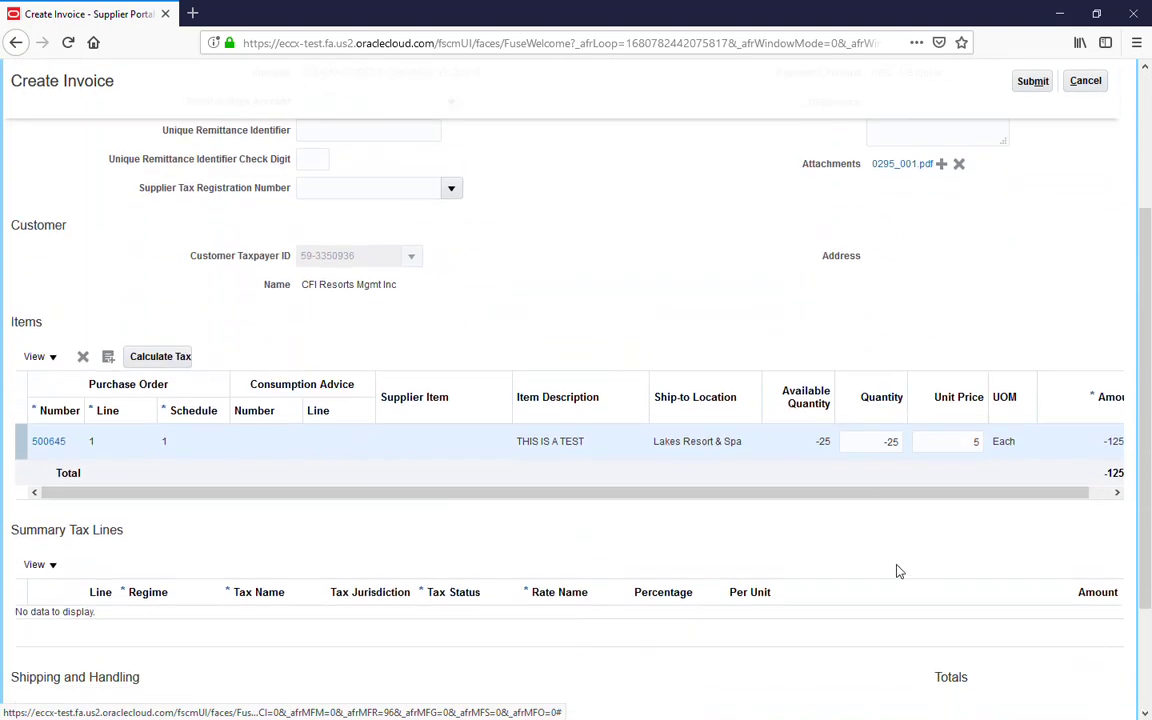
{"action": "left_click_drag", "start_coordinate": [884, 440], "coordinate": [897, 441]}
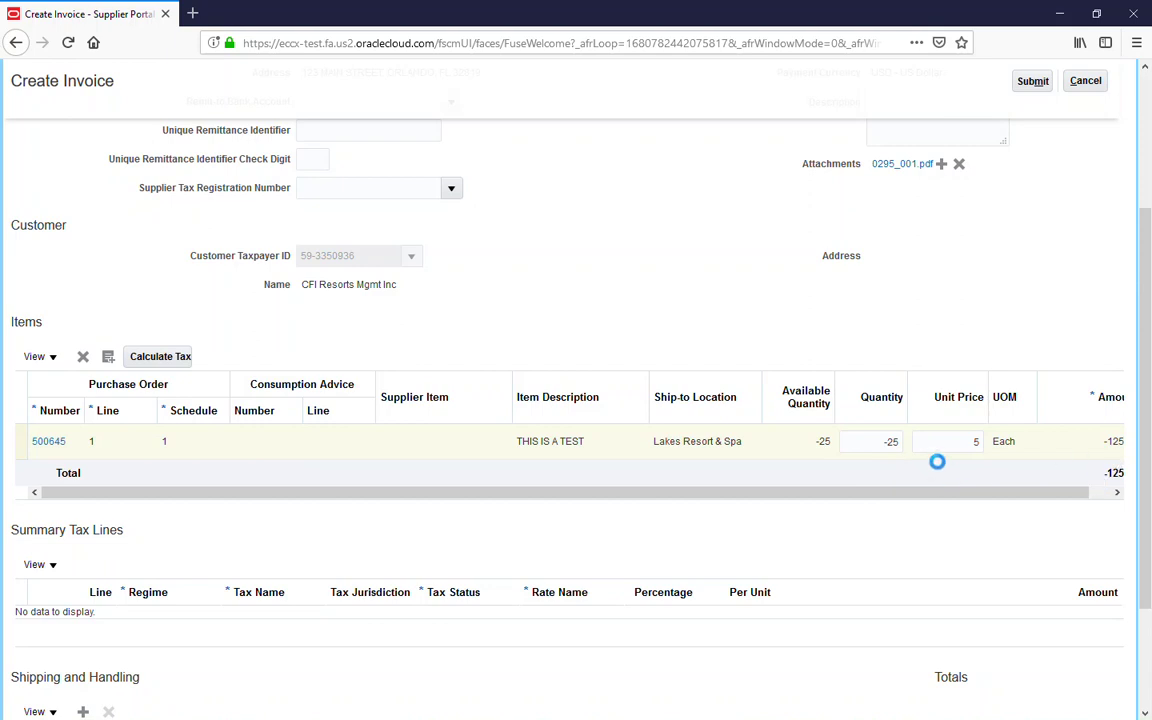
{"action": "left_click", "coordinate": [881, 445]}
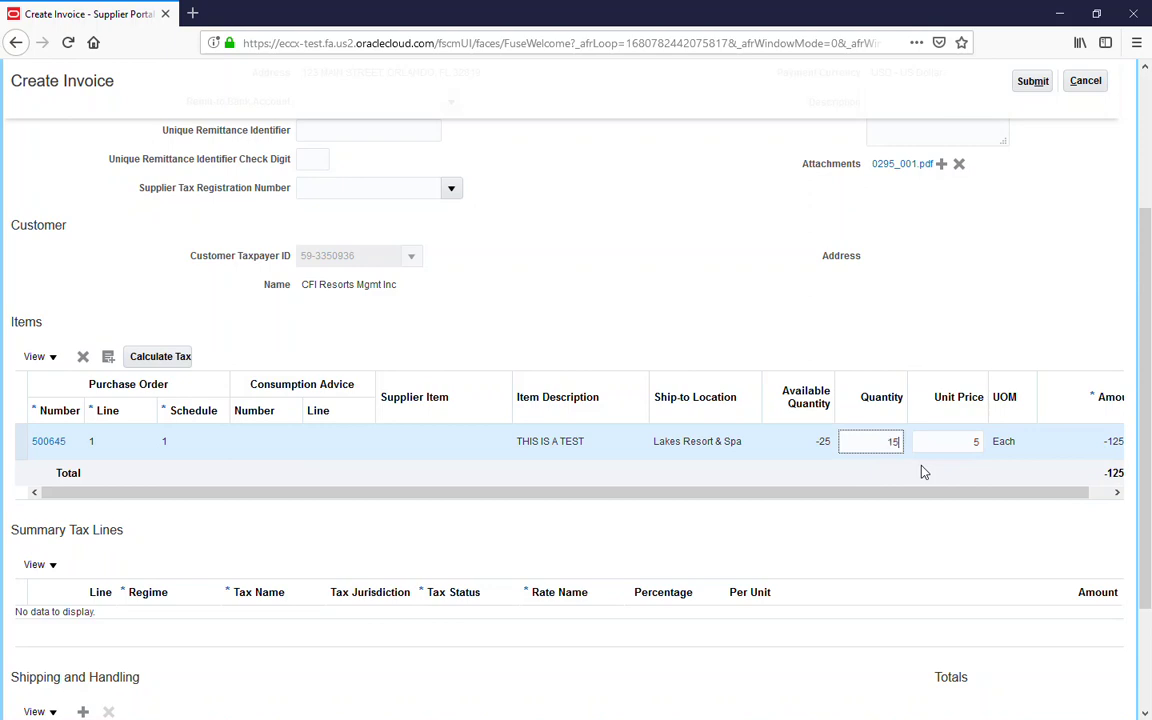
{"action": "key", "text": "Tab"}
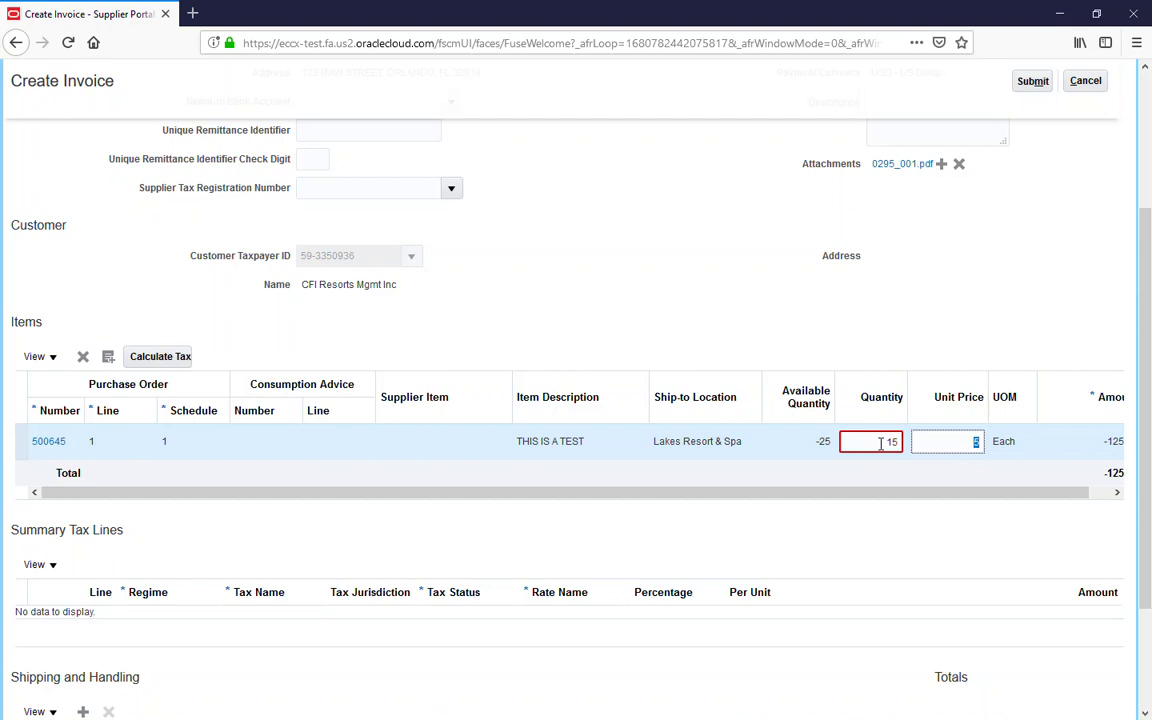
Step: Set the quantity of the THIS IS A TEST item line to -15
{"action": "double_click", "coordinate": [881, 443]}
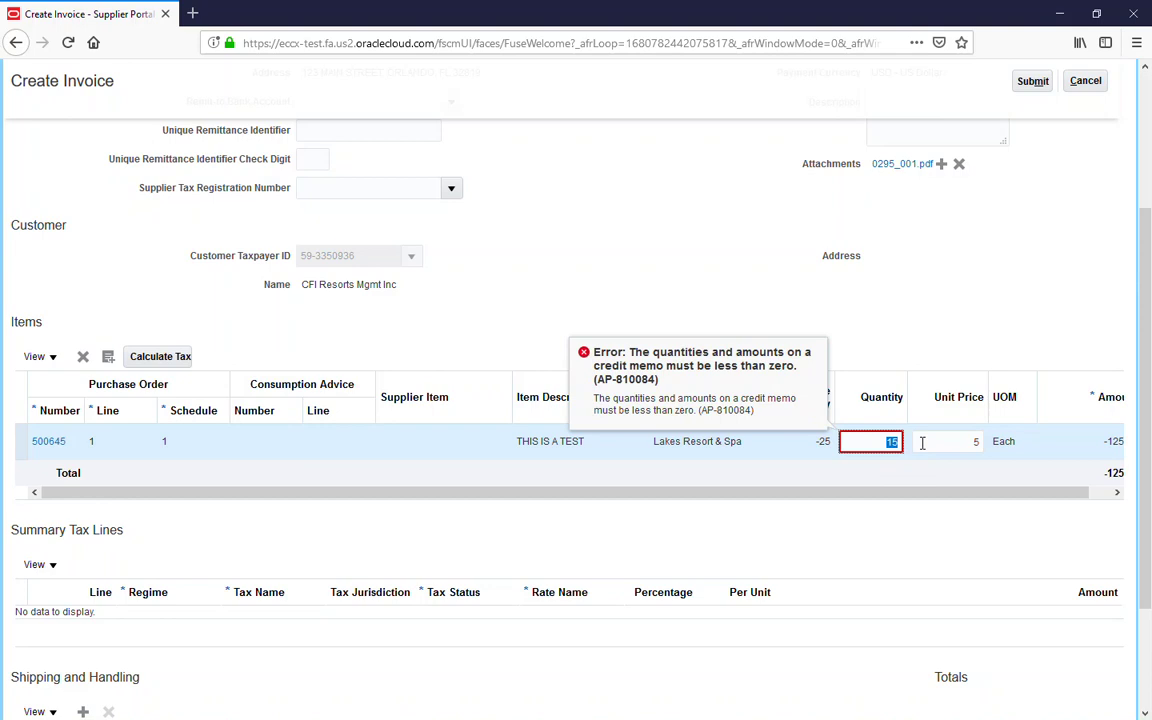
{"action": "type", "text": "-15"}
{"action": "key", "text": "Tab"}
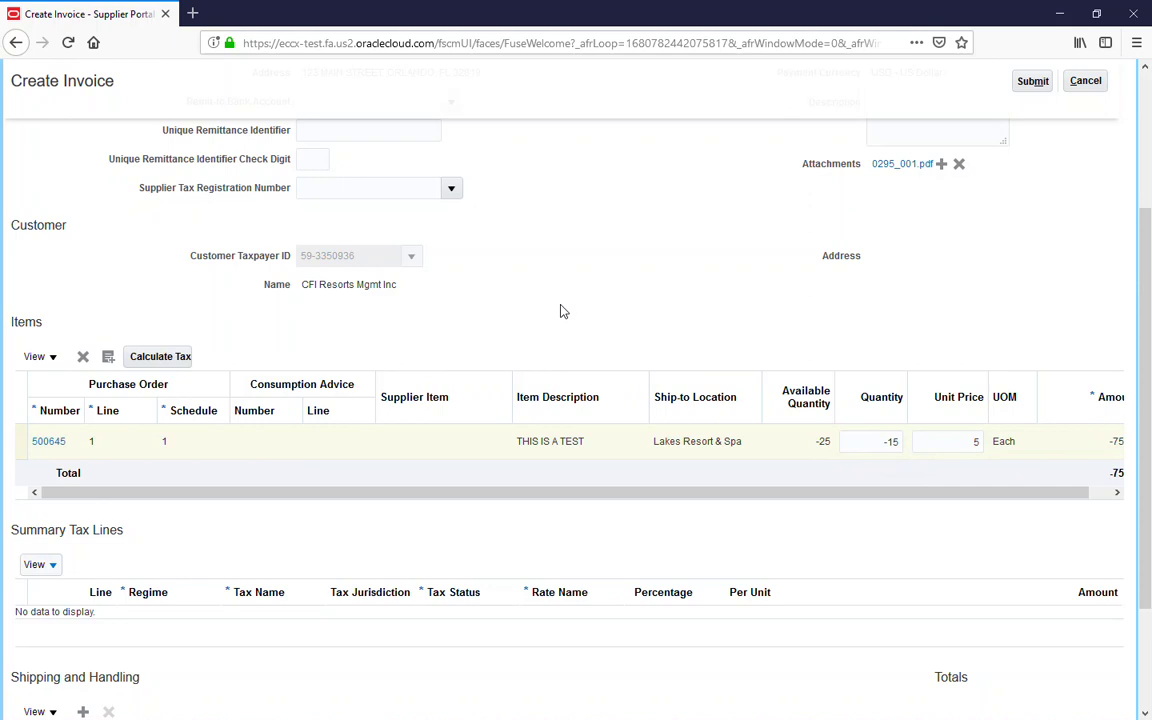
Step: Calculate the tax for the credit memo and submit it after reviewing the totals
{"action": "left_click", "coordinate": [157, 358]}
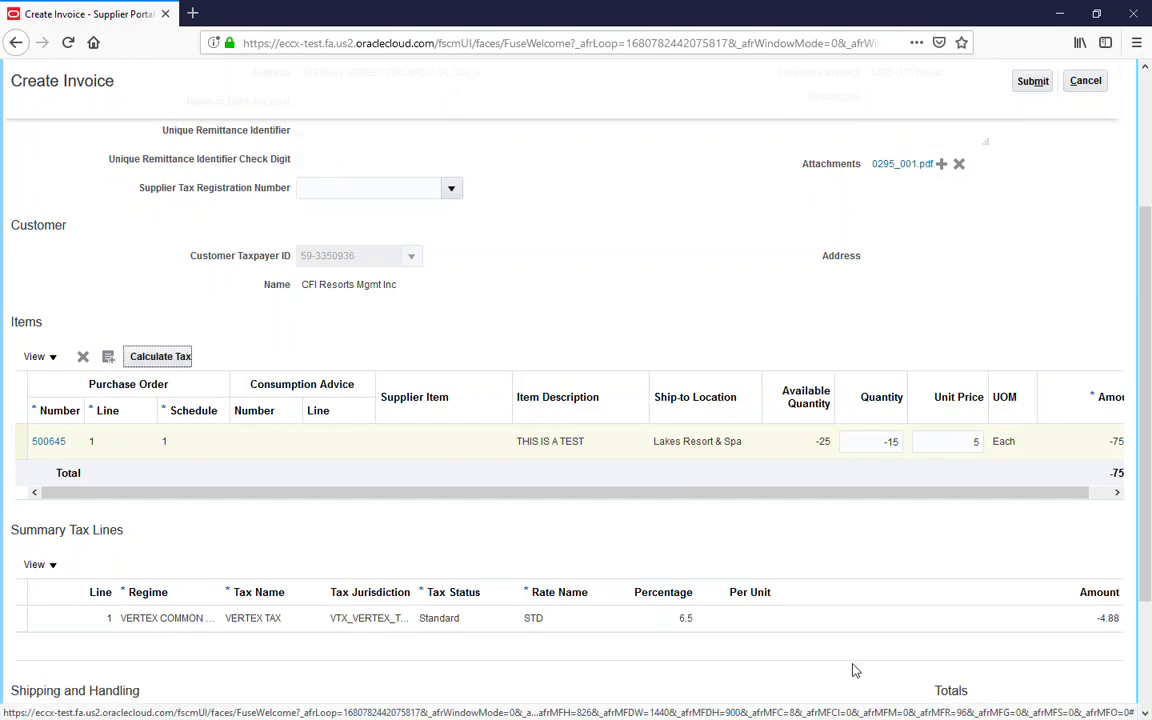
{"action": "scroll", "coordinate": [1030, 640], "scroll_direction": "down", "scroll_amount": 1}
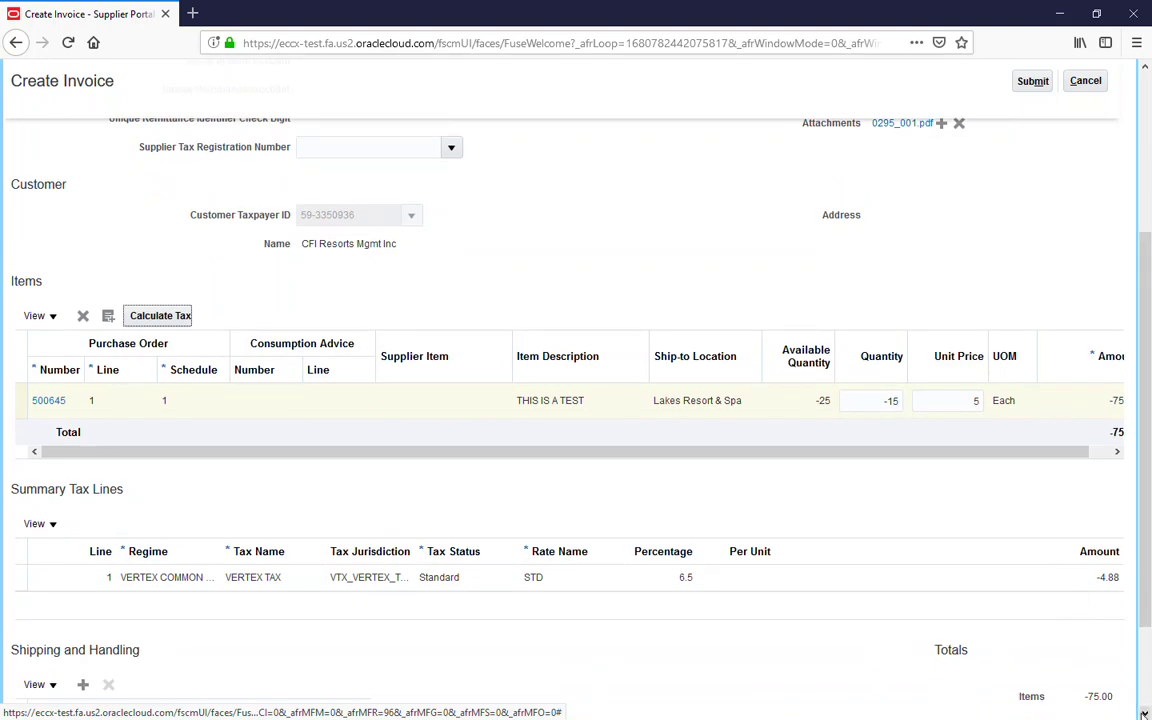
{"action": "left_click", "coordinate": [1143, 713]}
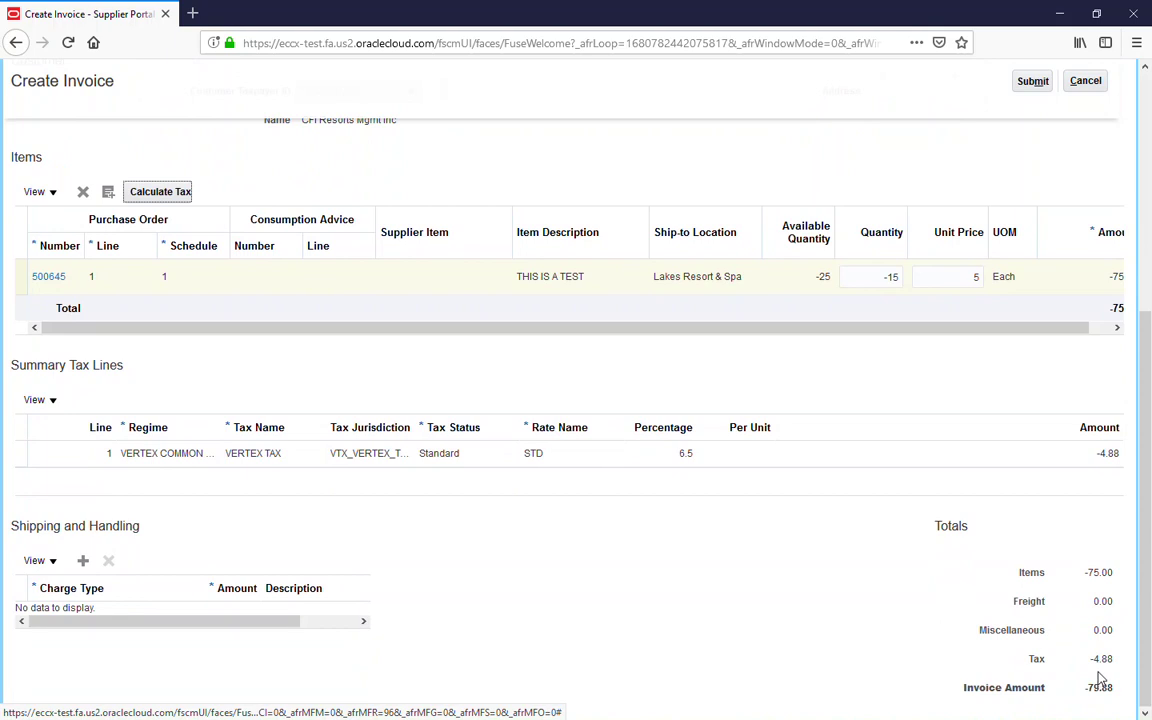
{"action": "left_click", "coordinate": [1150, 137]}
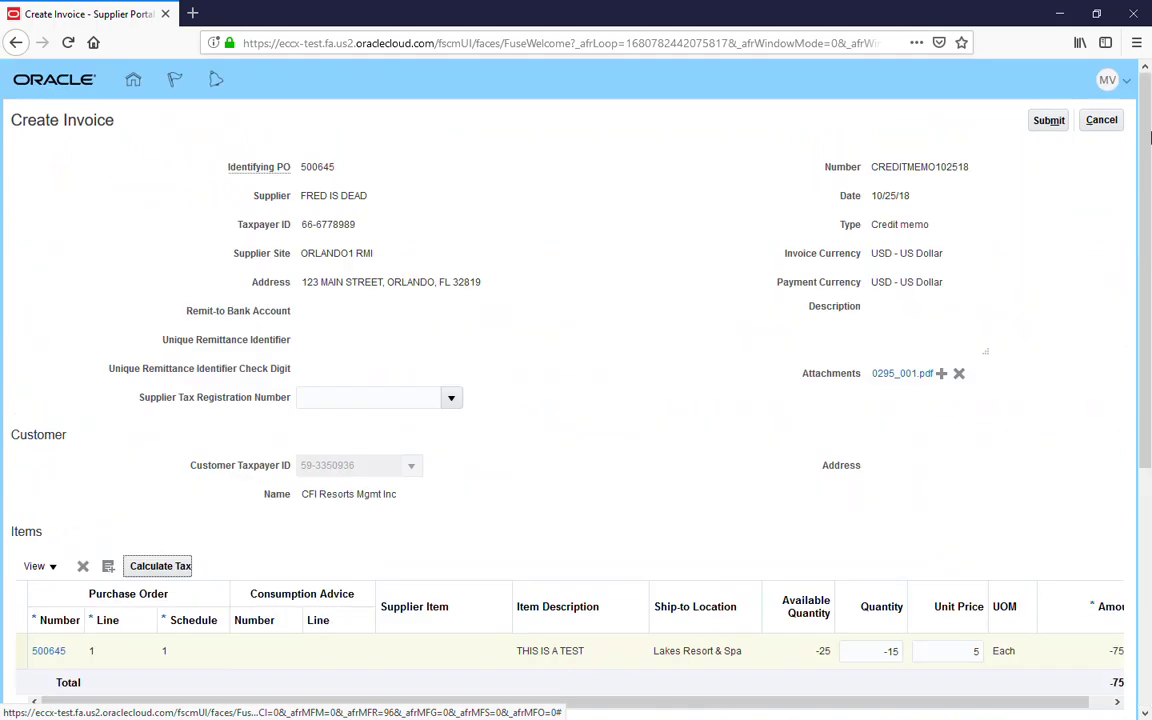
{"action": "left_click", "coordinate": [1049, 121]}
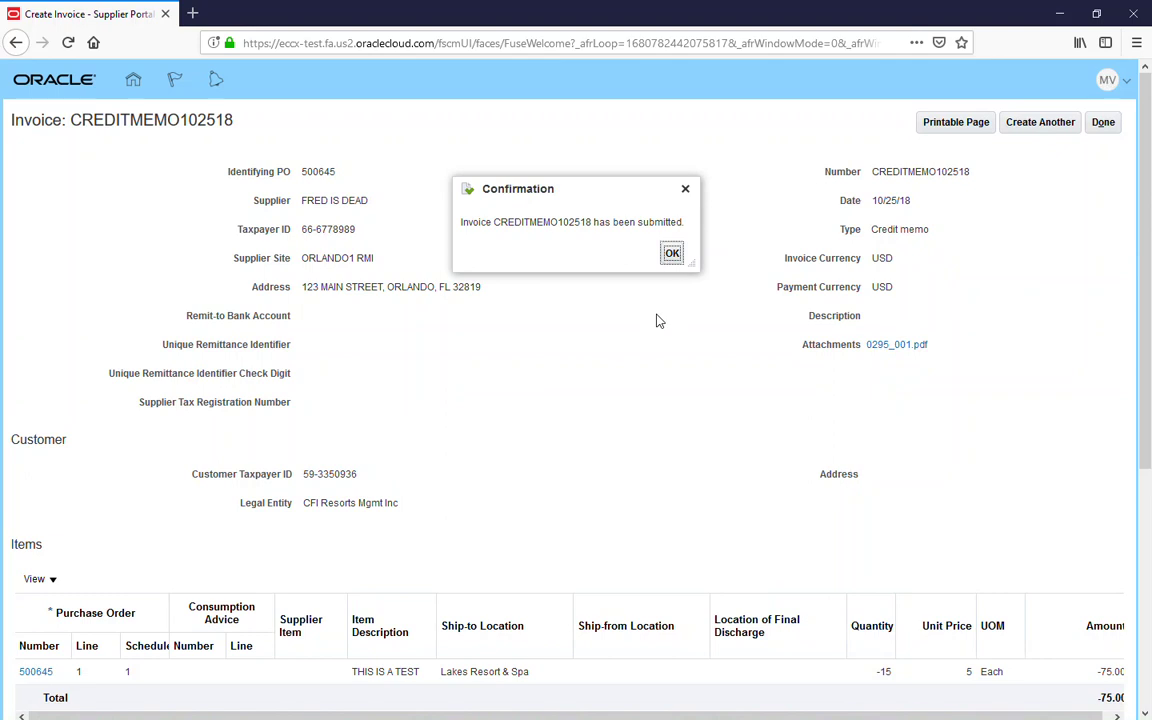
Step: Acknowledge and close the submitted credit memo, and open the invoice search page
{"action": "left_click", "coordinate": [672, 253]}
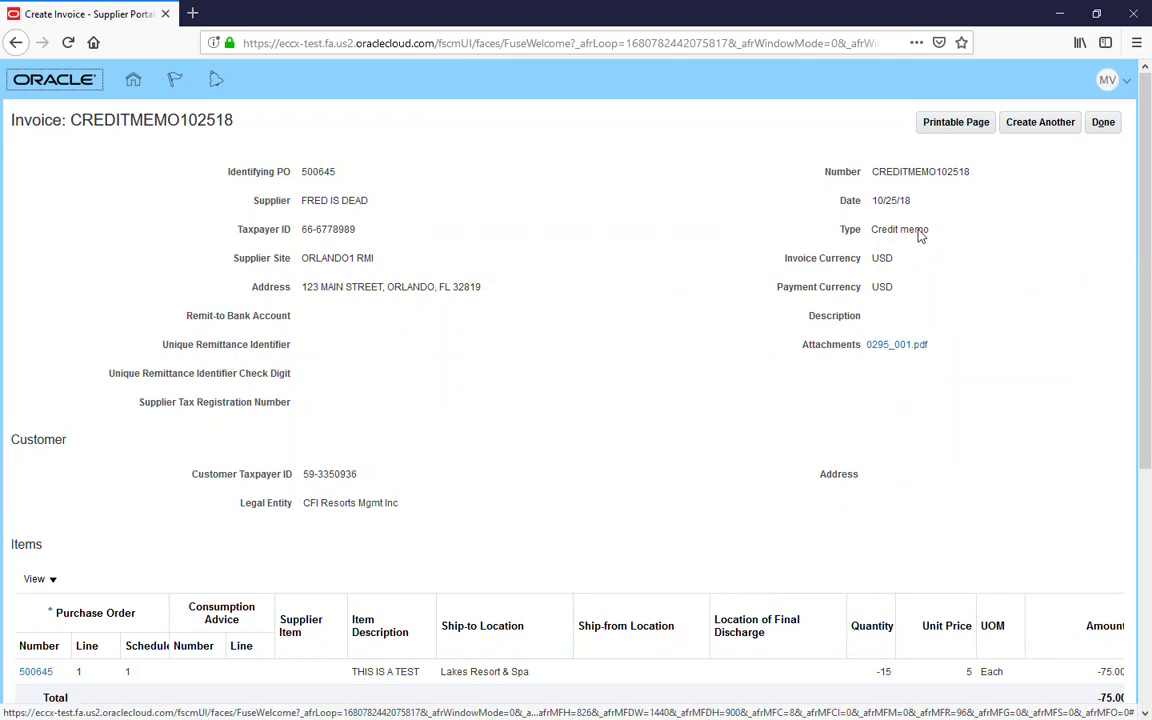
{"action": "left_click", "coordinate": [1104, 124]}
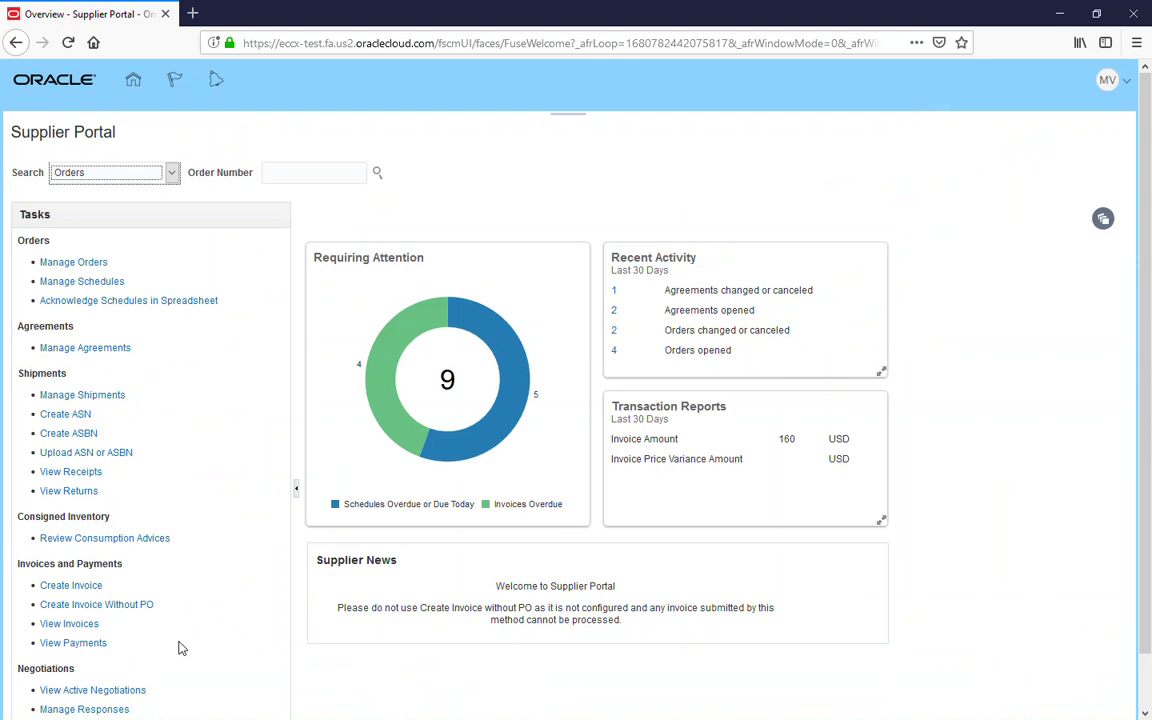
{"action": "left_click", "coordinate": [70, 624]}
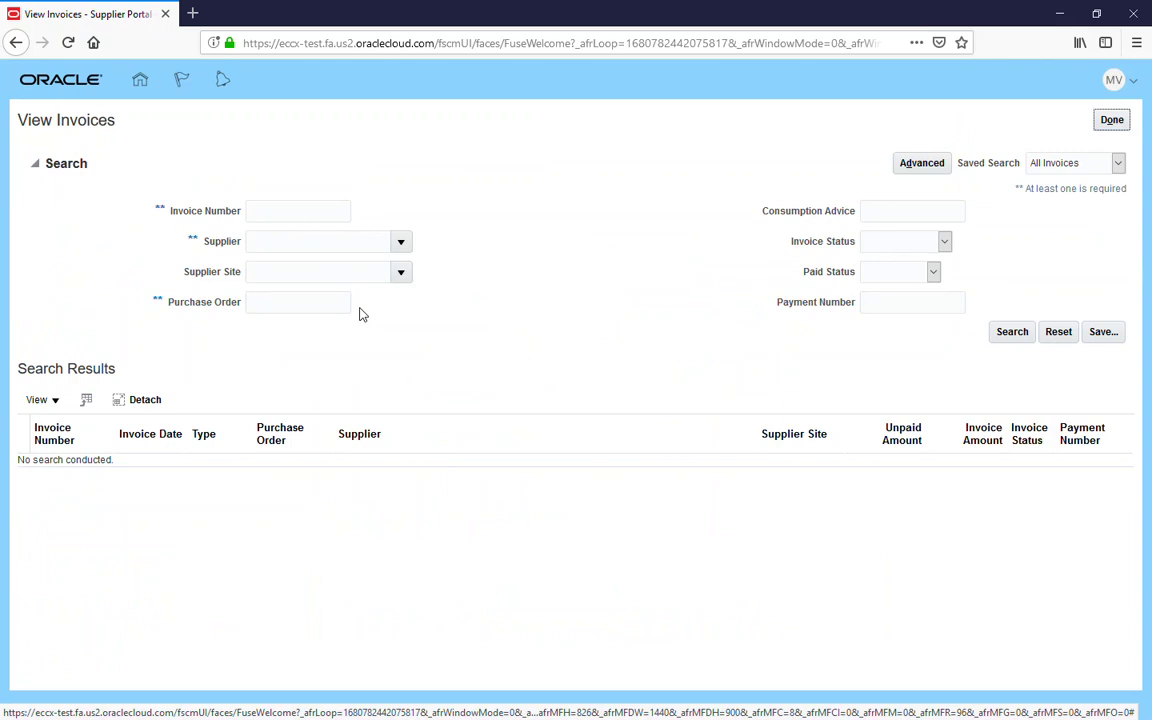
Step: Search the invoices for the supplier FRED IS DEAD
{"action": "left_click", "coordinate": [403, 244]}
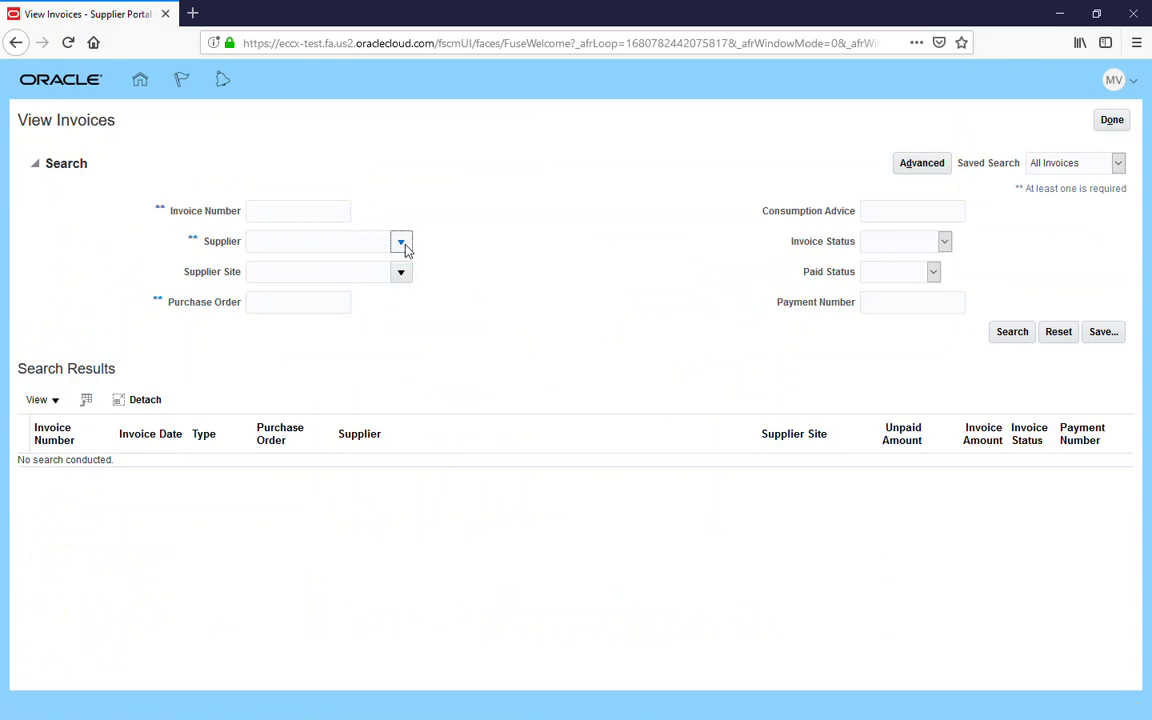
{"action": "left_click", "coordinate": [394, 268]}
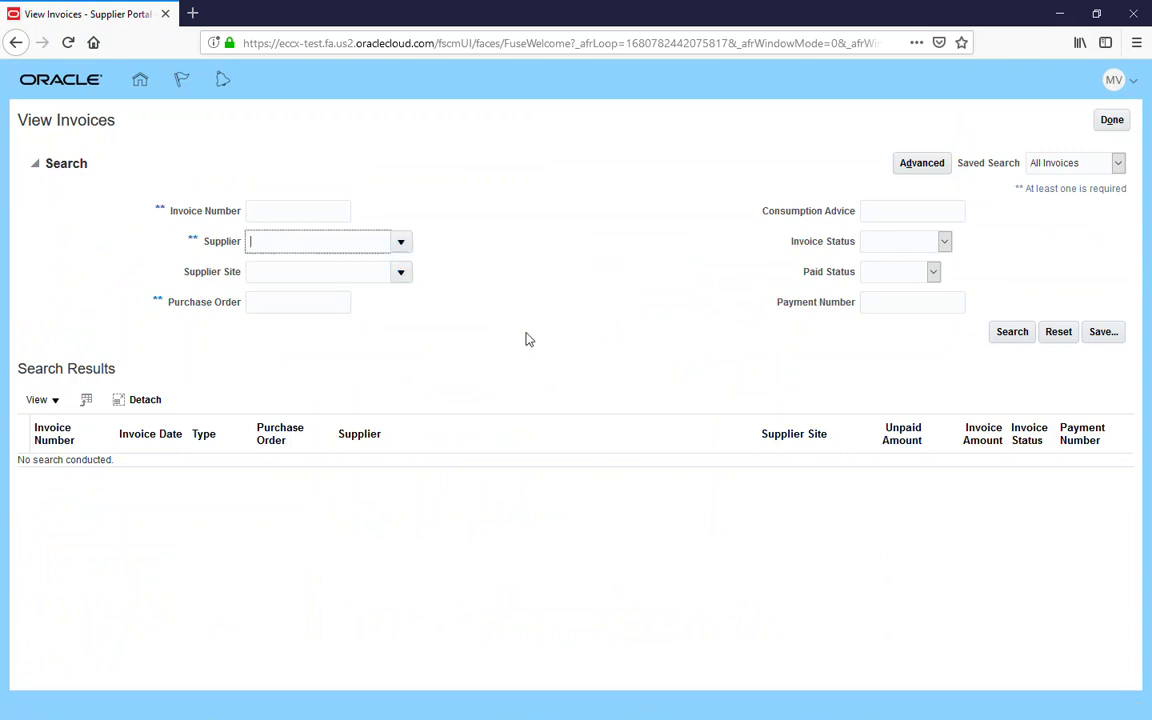
{"action": "left_click", "coordinate": [1014, 332]}
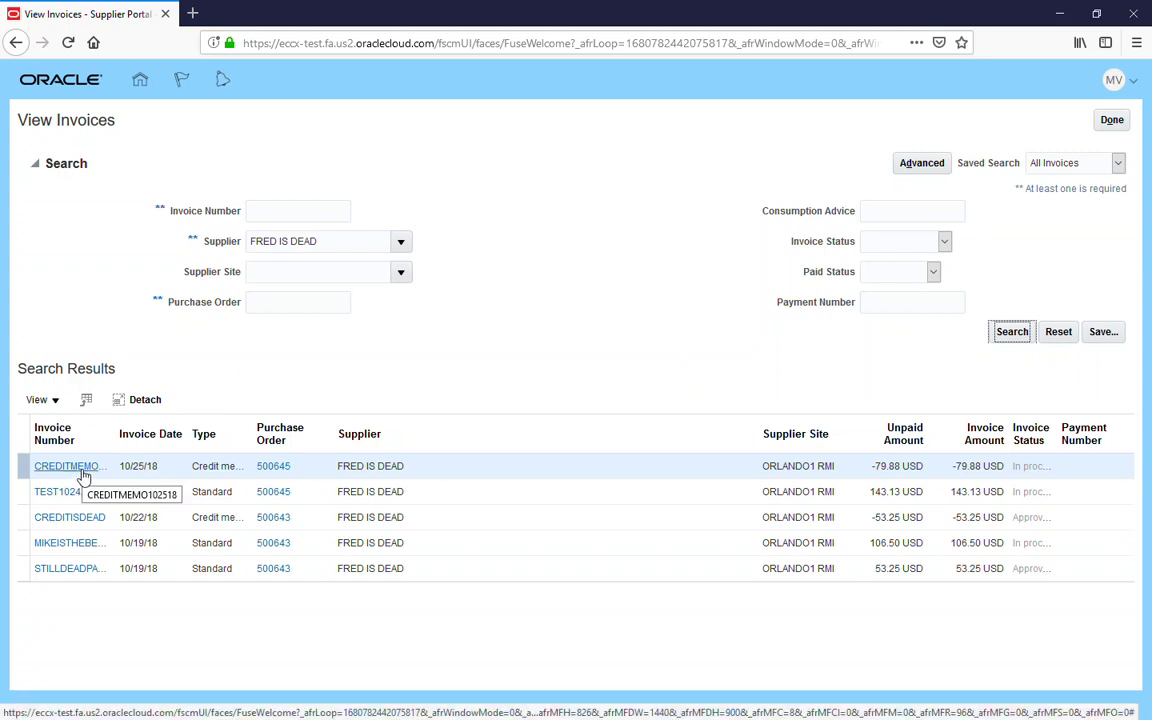
Step: Open the credit memo dated 10/25/18 from the results, review its item lines, tax and totals, and close it
{"action": "left_click", "coordinate": [85, 470]}
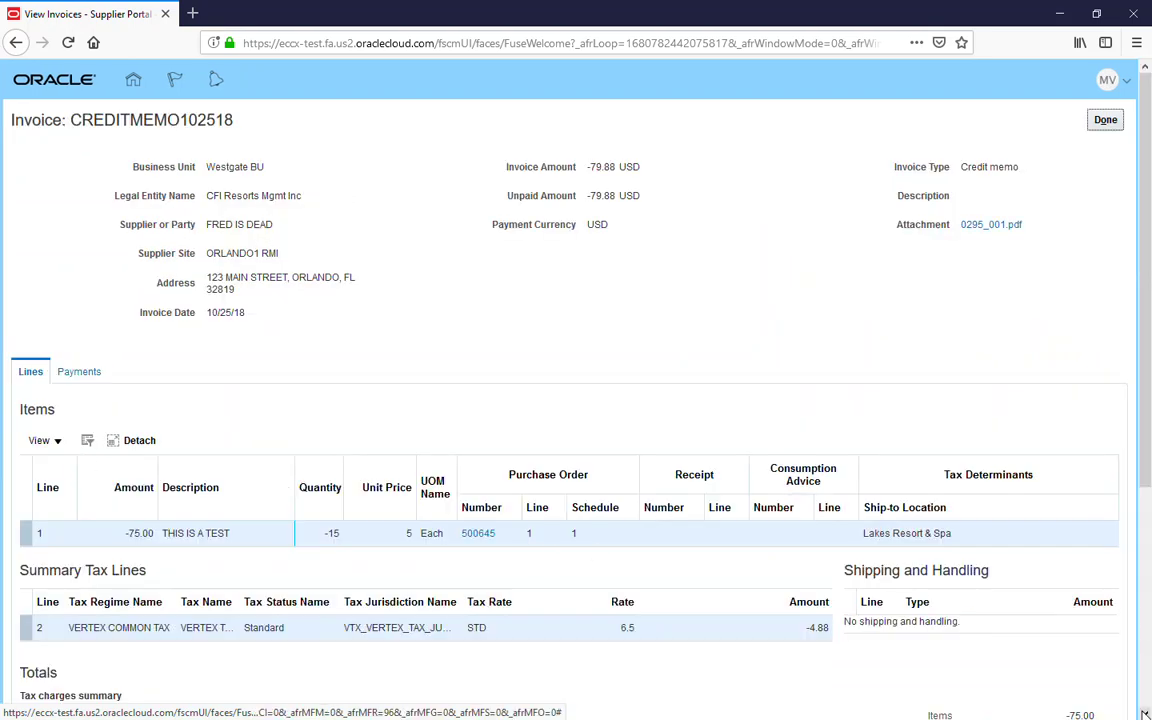
{"action": "left_click", "coordinate": [1145, 712]}
{"action": "left_click", "coordinate": [1145, 712]}
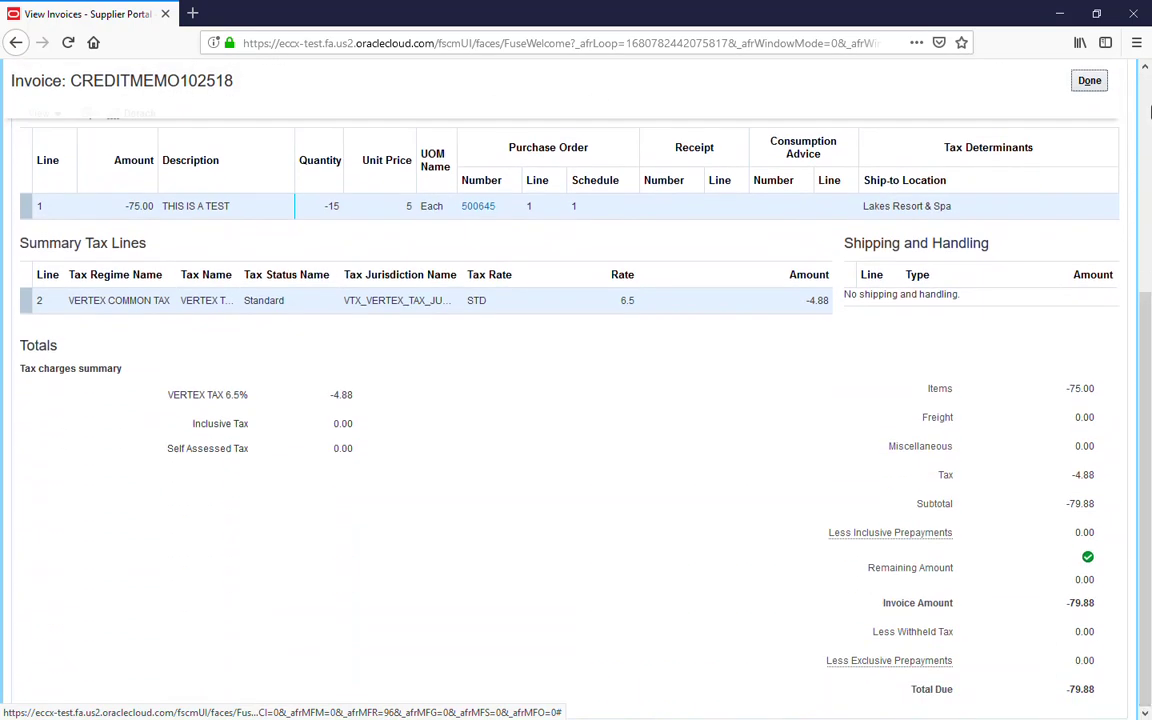
{"action": "scroll", "coordinate": [1150, 113], "scroll_direction": "up", "scroll_amount": 3}
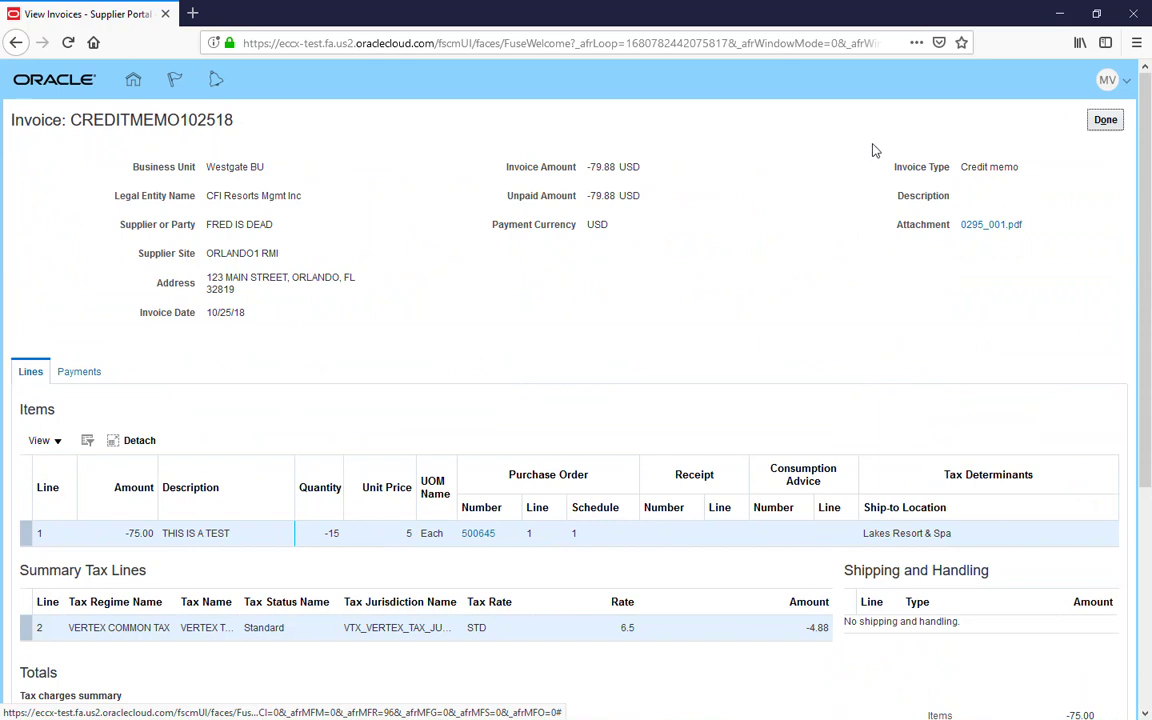
{"action": "left_click", "coordinate": [1108, 122]}
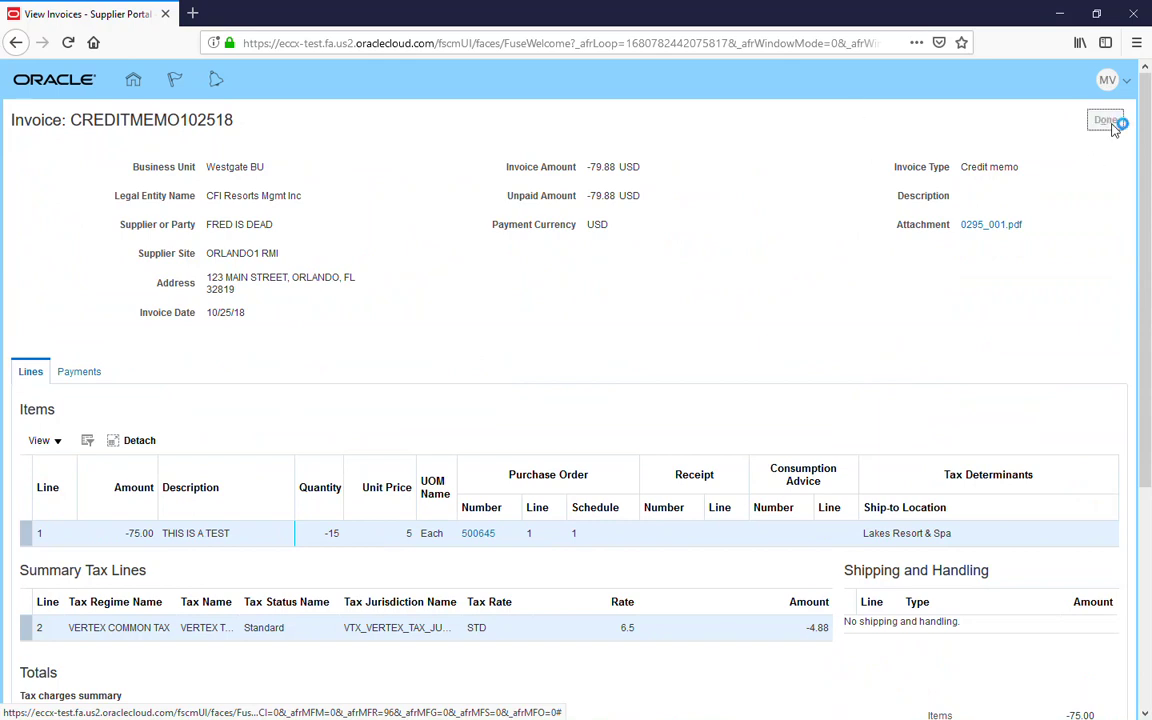